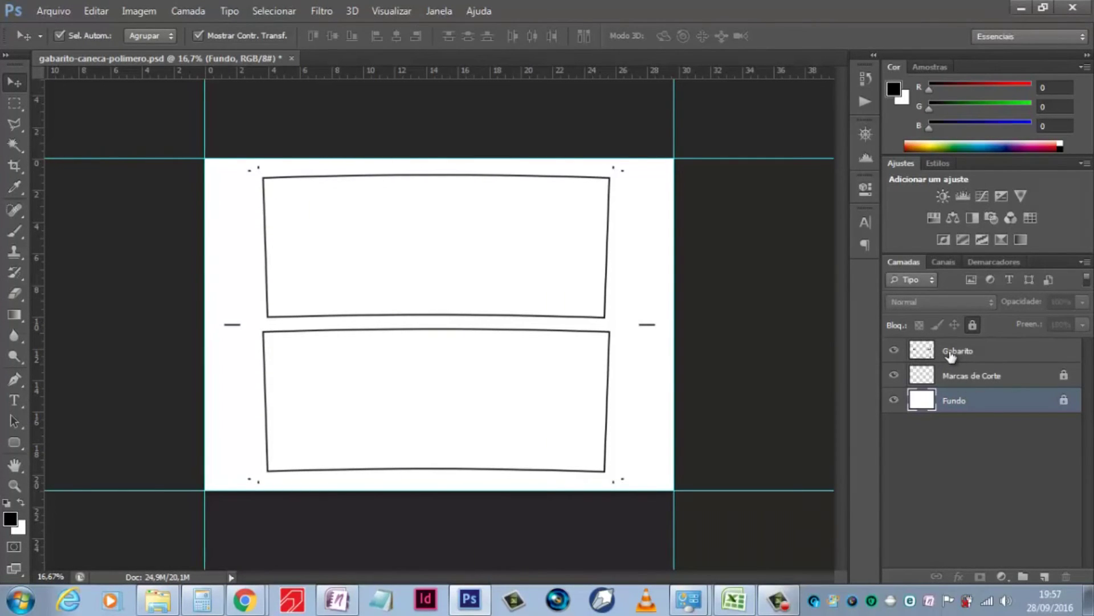
# Hide and show again the Gabarito, Marcas de Corte and Fundo layers one by one to examine what each contains.
pyautogui.click(894, 352)
pyautogui.click(894, 352)
pyautogui.click(894, 376)
pyautogui.click(894, 375)
pyautogui.click(893, 401)
pyautogui.click(893, 402)
# Switch to the file explorer and place Menina 007.jpg from turma 7 > MENINAS 11 LARANJA into the mug template document.
pyautogui.click(158, 599)
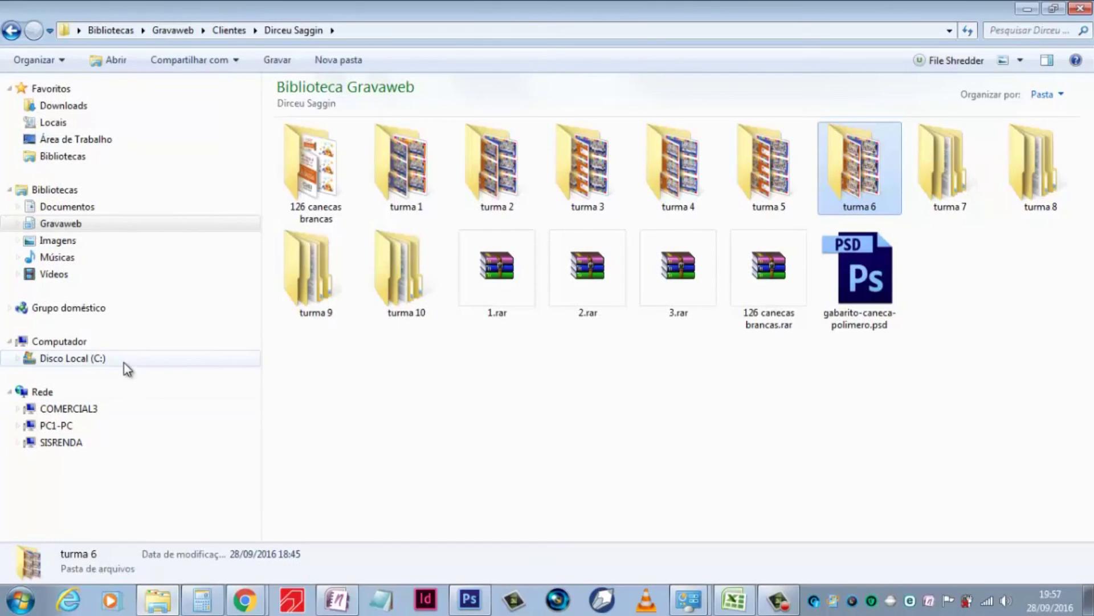
pyautogui.click(951, 169)
pyautogui.doubleClick(951, 169)
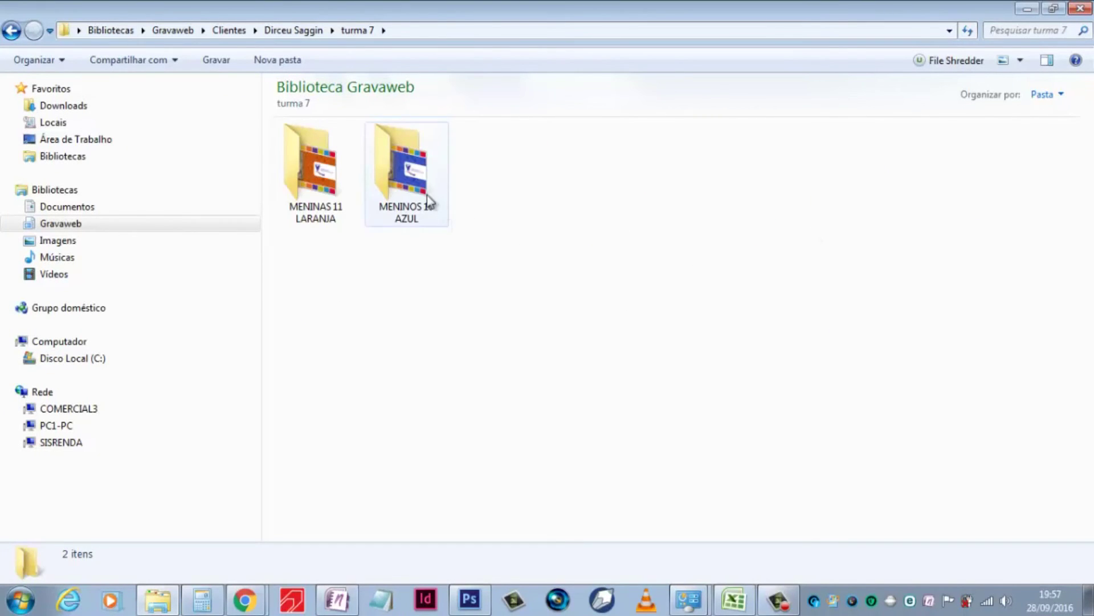
pyautogui.doubleClick(308, 174)
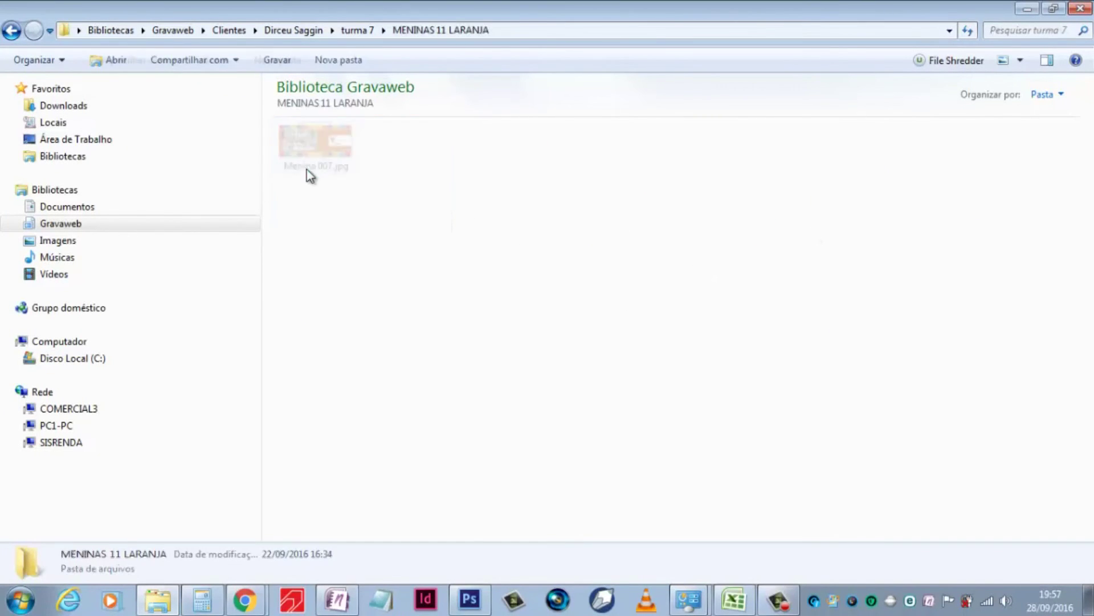
pyautogui.moveTo(317, 149); pyautogui.dragTo(460, 219)
# Nudge the placed Menina 007 image down to Y 653 px inside the upper mug frame and commit the placement.
pyautogui.hotkey('shift', 'Down')
pyautogui.hotkey('shift', 'Down')
pyautogui.hotkey('shift', 'Down')
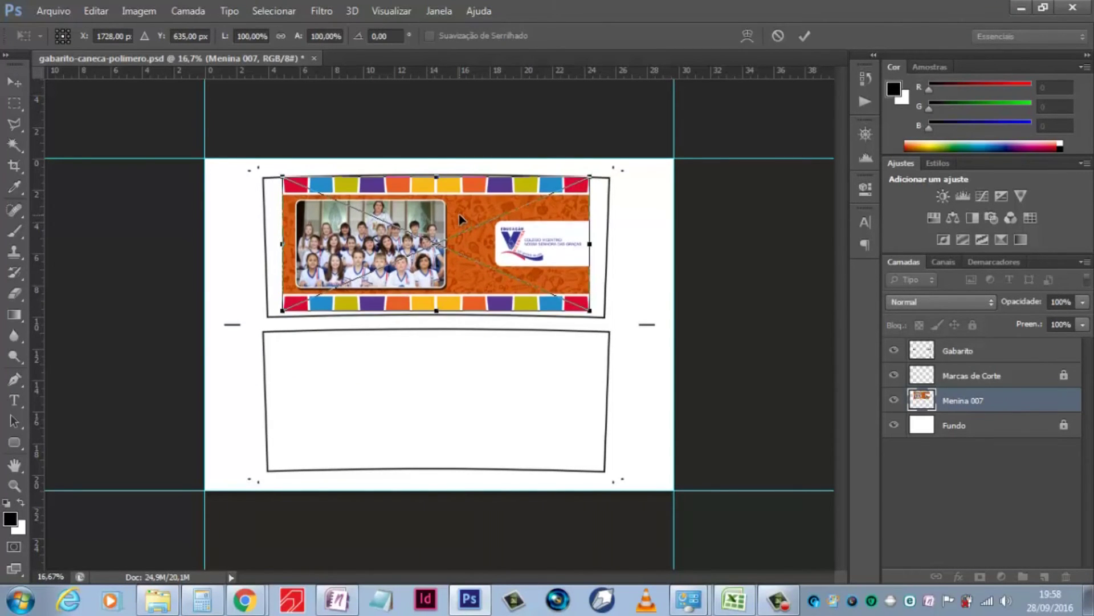
pyautogui.press('Down')
pyautogui.press('Down')
pyautogui.press('Down')
pyautogui.press('Down')
pyautogui.press('Down')
pyautogui.press('Down')
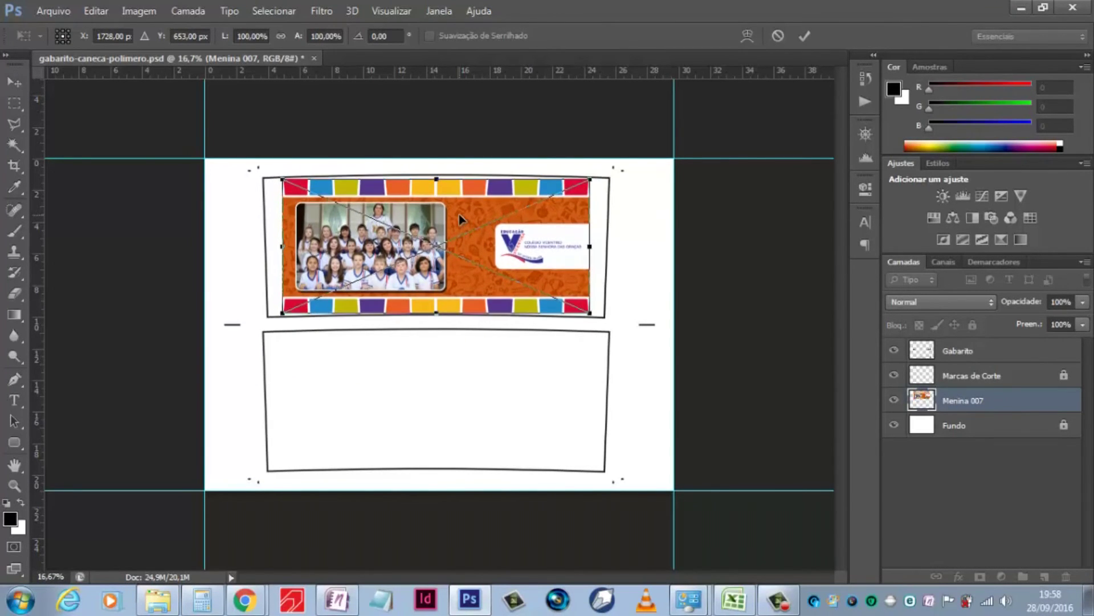
pyautogui.press('Return')
# Free-transform the Menina 007 image, pulling both upper corners slightly outward to match the frame's slanted sides, and apply the transformation.
pyautogui.hotkey('ctrl', '+')
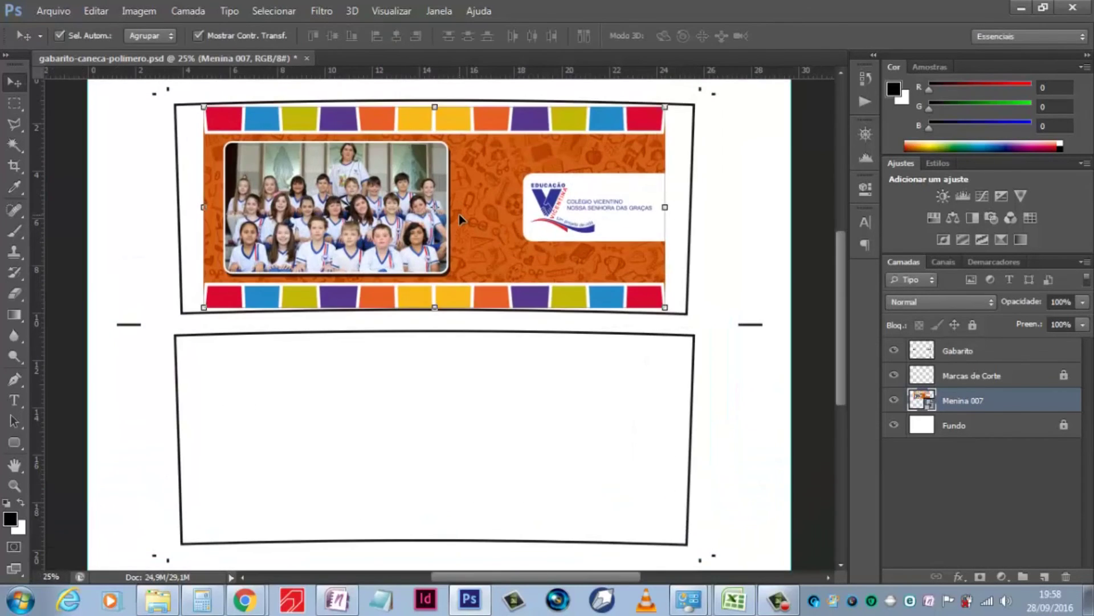
pyautogui.hotkey('ctrl', '+')
pyautogui.moveTo(436, 162); pyautogui.dragTo(432, 247)
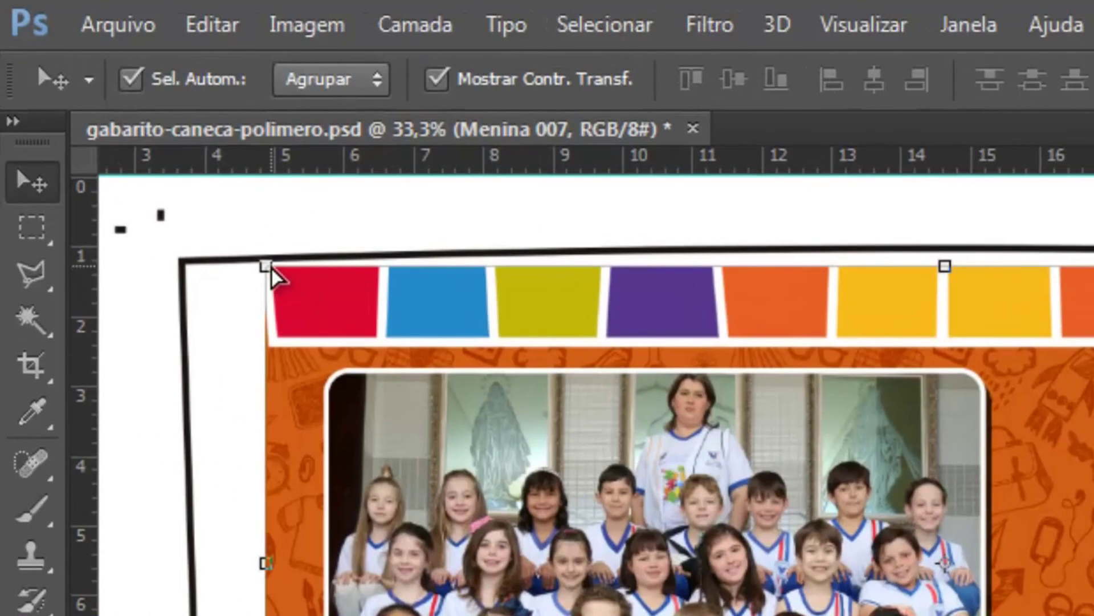
pyautogui.hotkey('ctrl', 't')
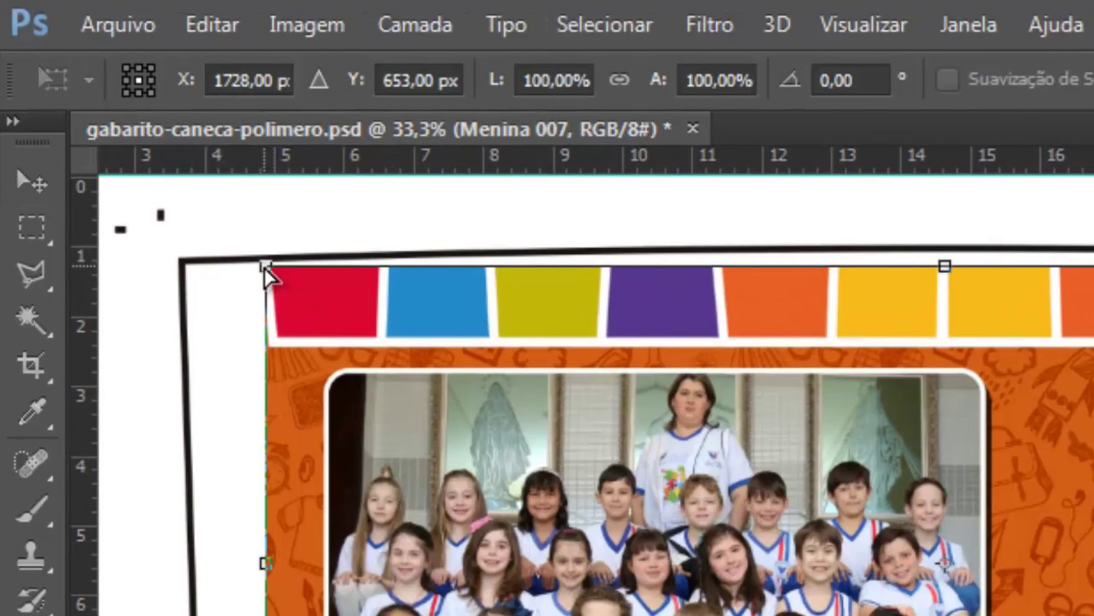
pyautogui.moveTo(260, 271); pyautogui.dragTo(252, 273)
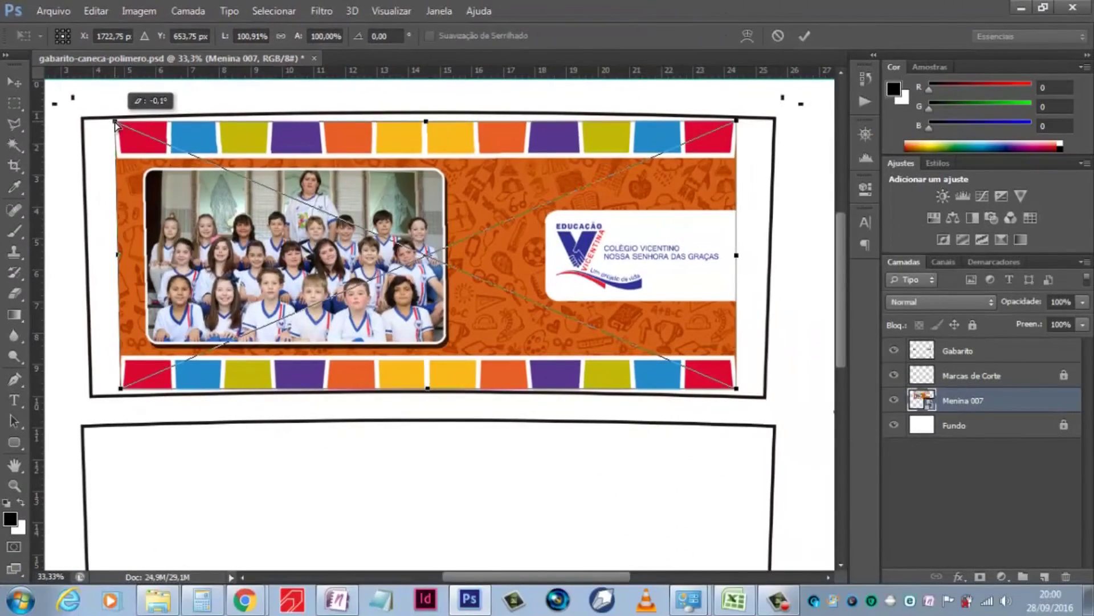
pyautogui.moveTo(116, 124); pyautogui.dragTo(116, 124)
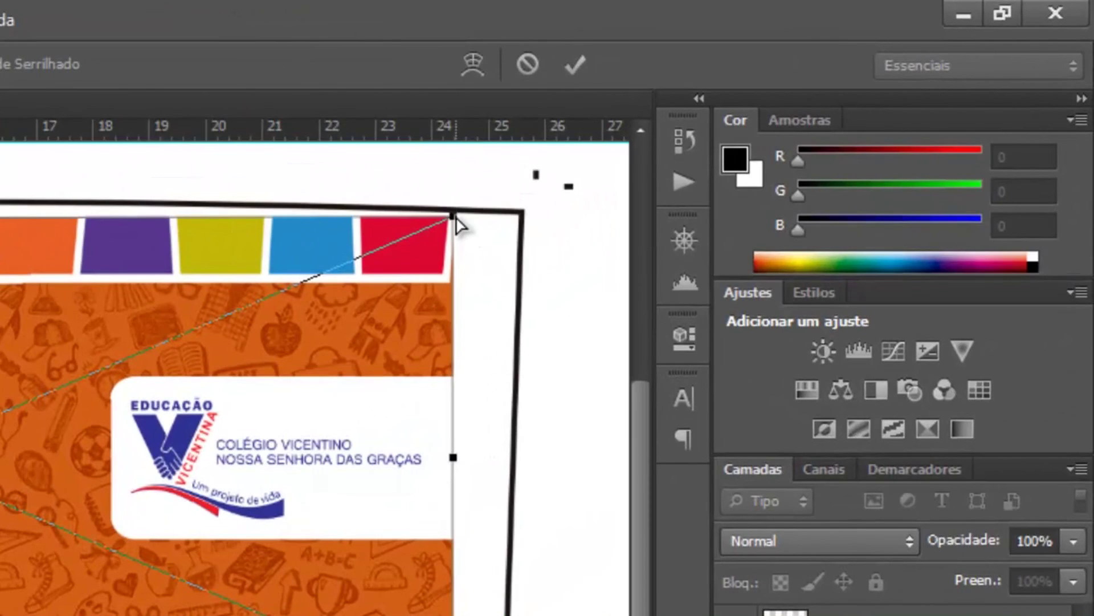
pyautogui.moveTo(454, 220); pyautogui.dragTo(469, 222)
pyautogui.press('Return')
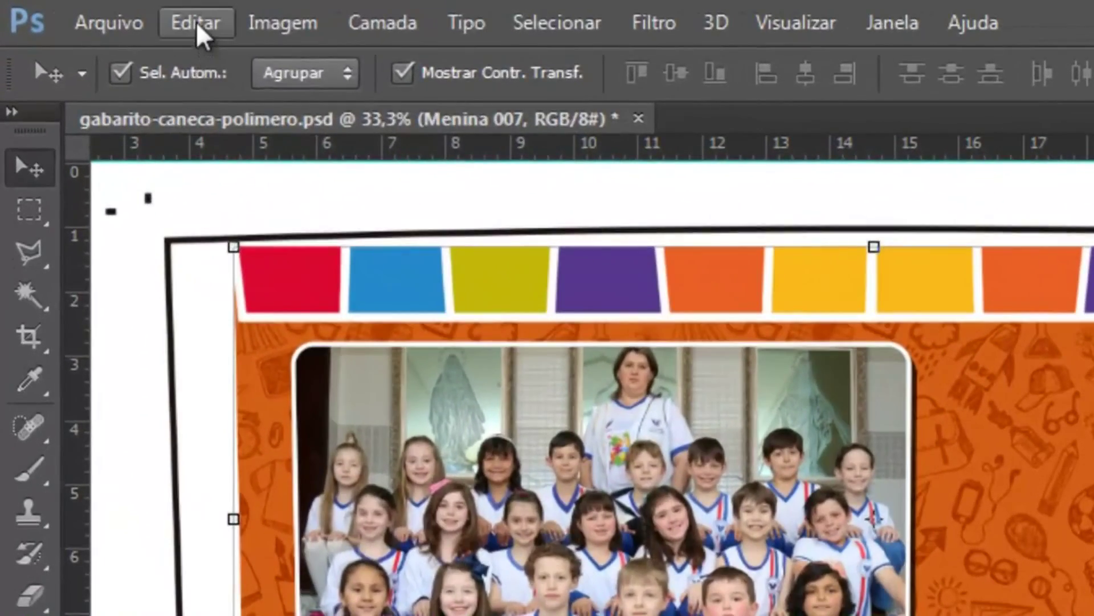
# Warp the Menina 007 image so the middle of its upper and lower edges arches upward along the frame's curve.
pyautogui.click(95, 10)
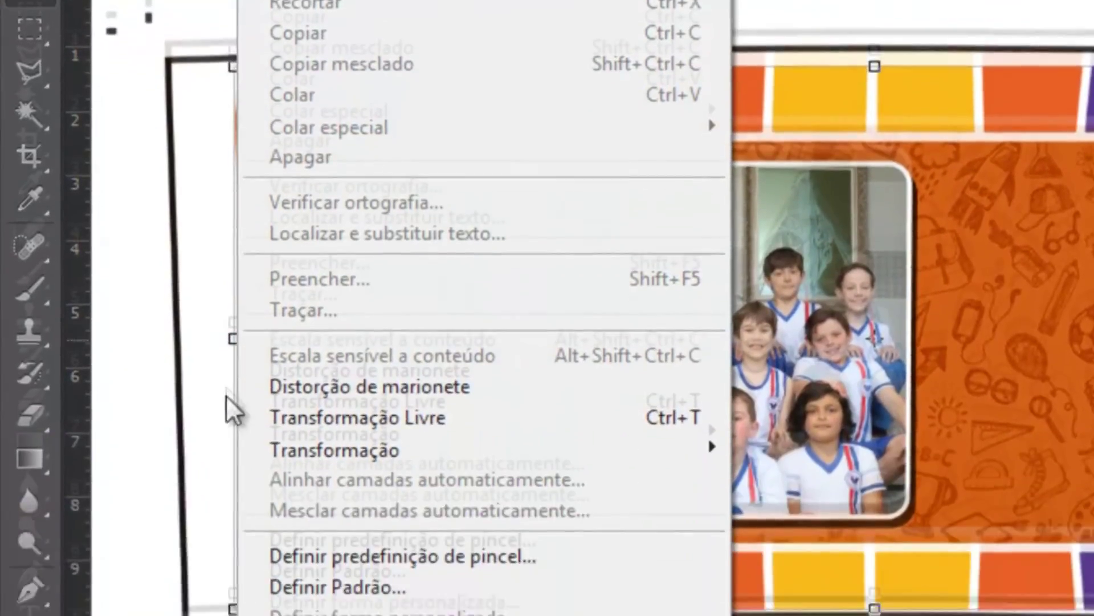
pyautogui.moveTo(293, 220)
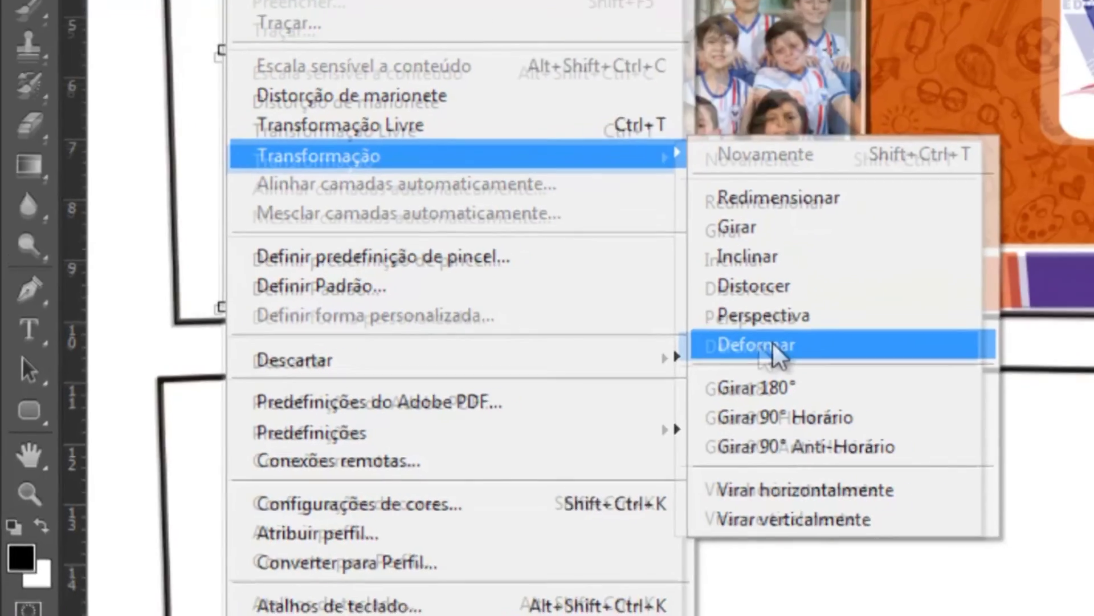
pyautogui.click(829, 341)
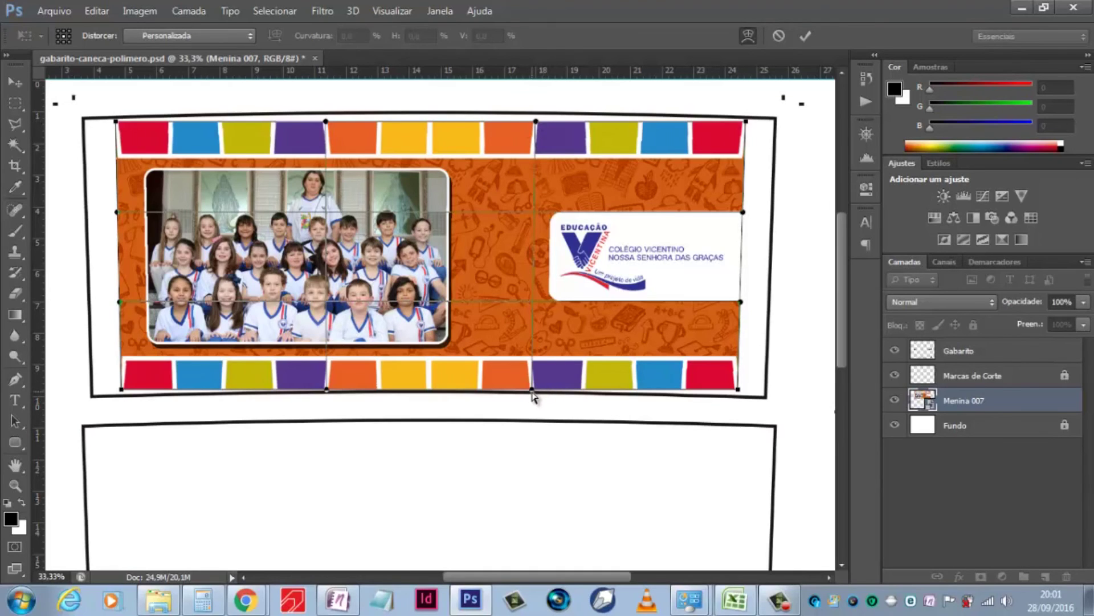
pyautogui.moveTo(532, 392); pyautogui.dragTo(533, 366)
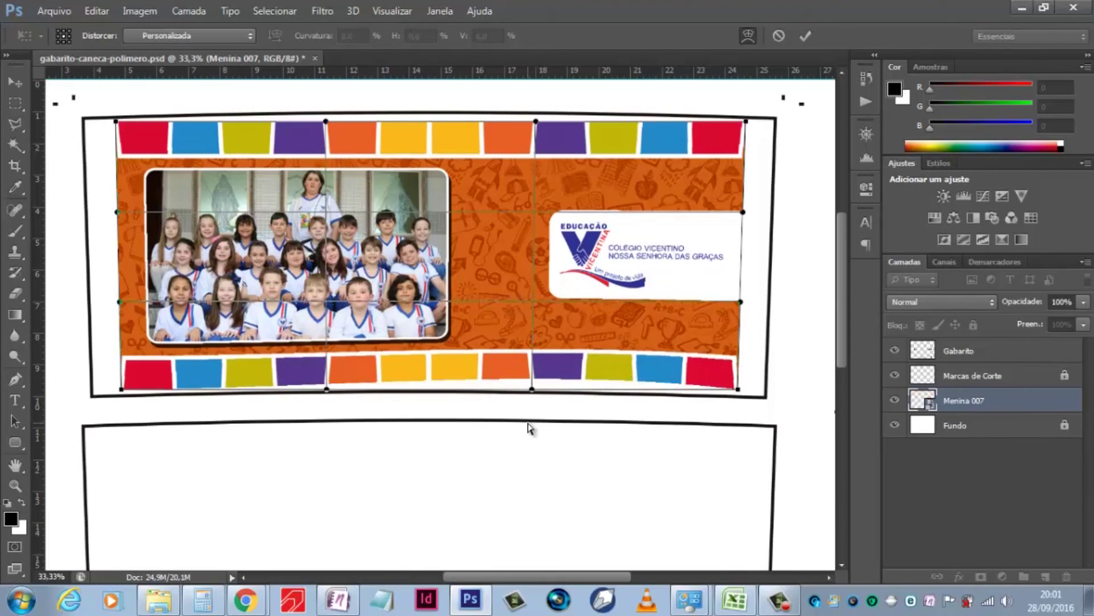
pyautogui.moveTo(533, 366); pyautogui.dragTo(532, 390)
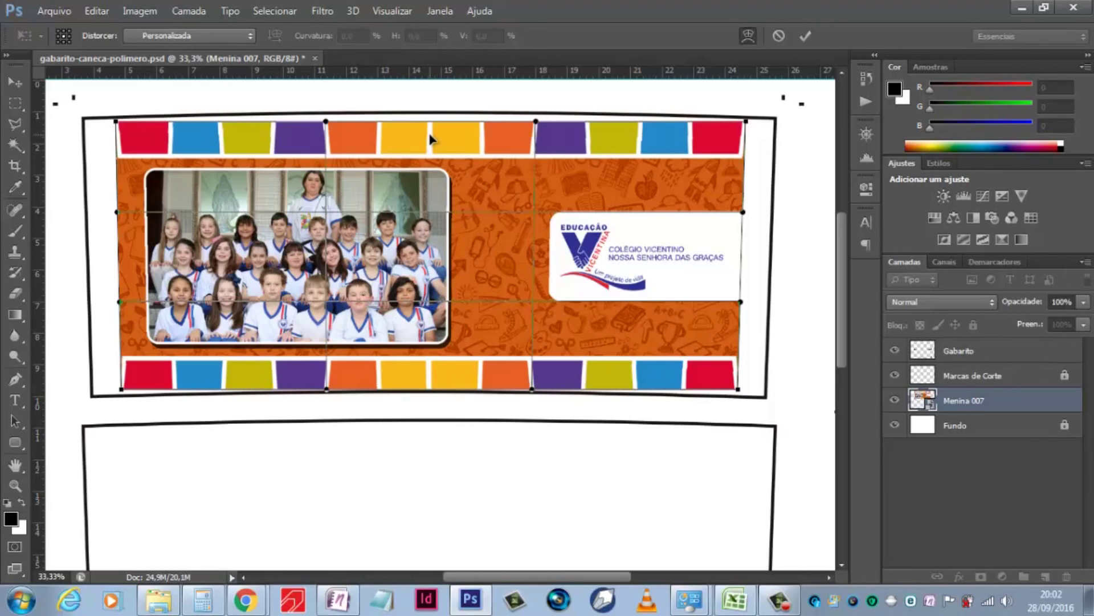
pyautogui.moveTo(430, 138); pyautogui.dragTo(429, 134)
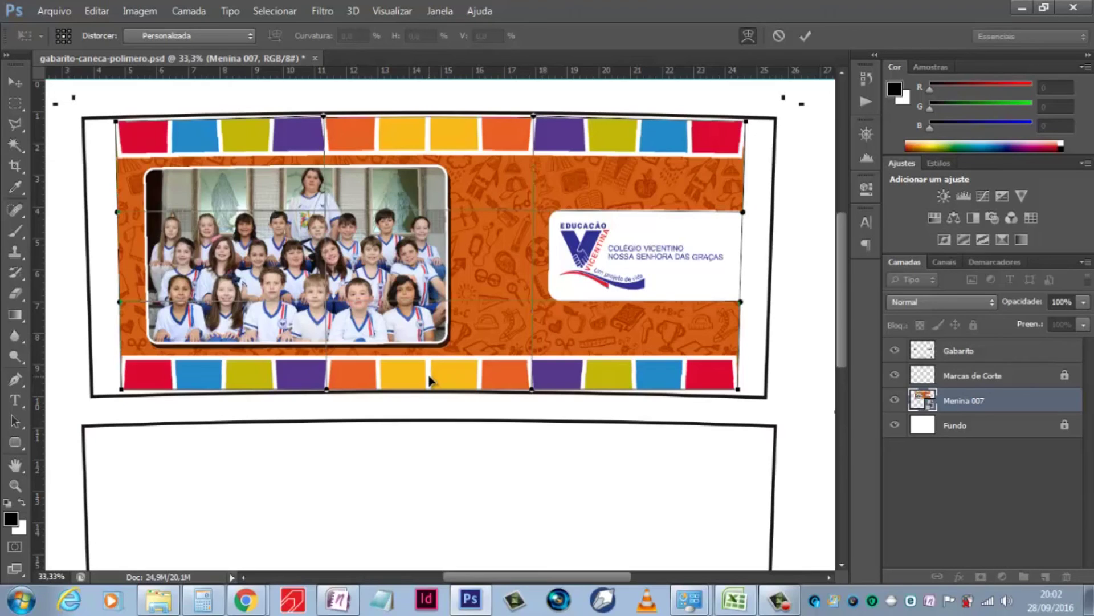
pyautogui.moveTo(429, 382); pyautogui.dragTo(428, 377)
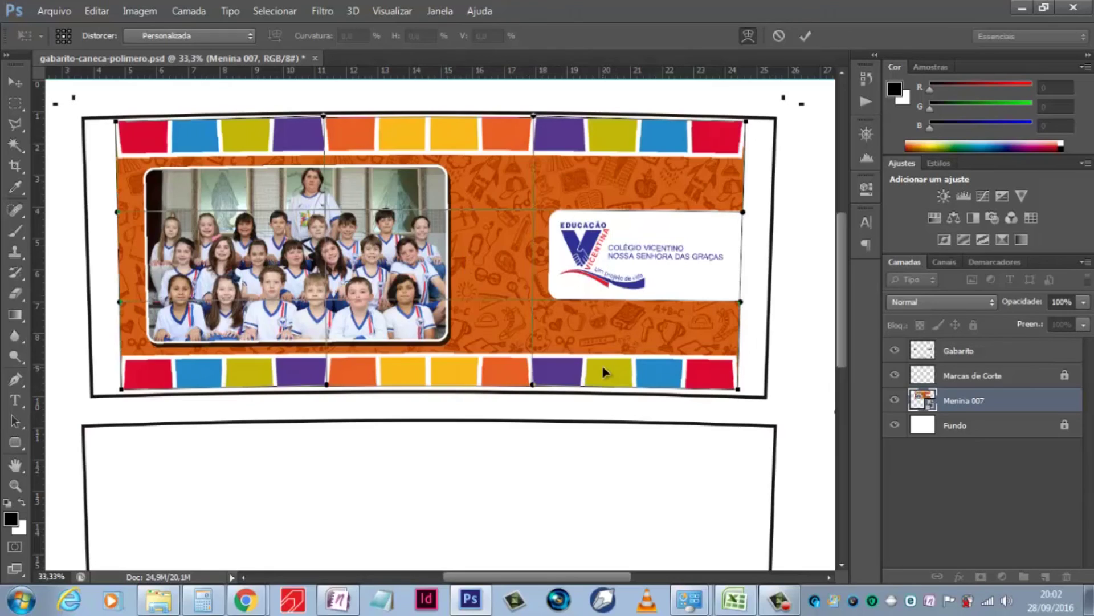
# Fine-tune the two lower corners of the warped image to follow the frame's lower edge and apply the warp.
pyautogui.hotkey('ctrl', '+')
pyautogui.hotkey('ctrl', '+')
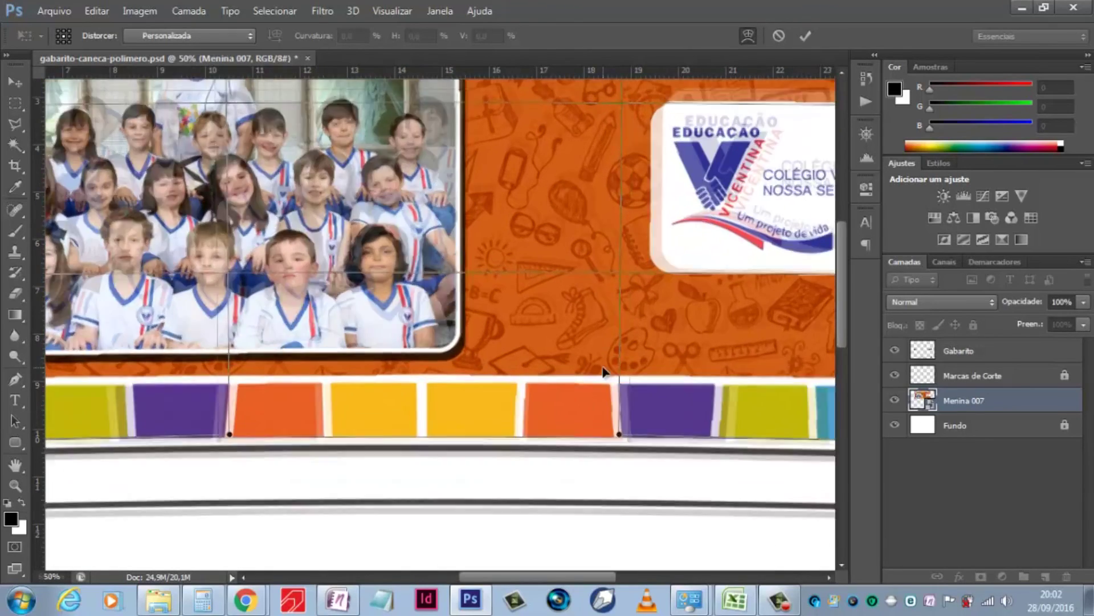
pyautogui.moveTo(628, 378); pyautogui.dragTo(575, 363)
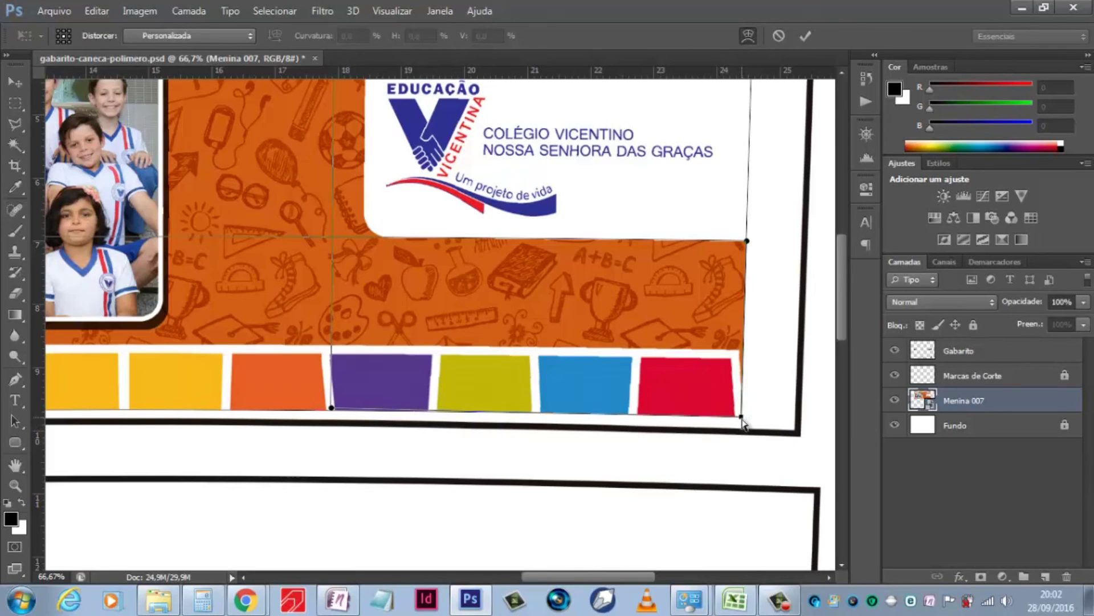
pyautogui.moveTo(742, 418); pyautogui.dragTo(743, 421)
pyautogui.hscroll(-8, 226, 381)
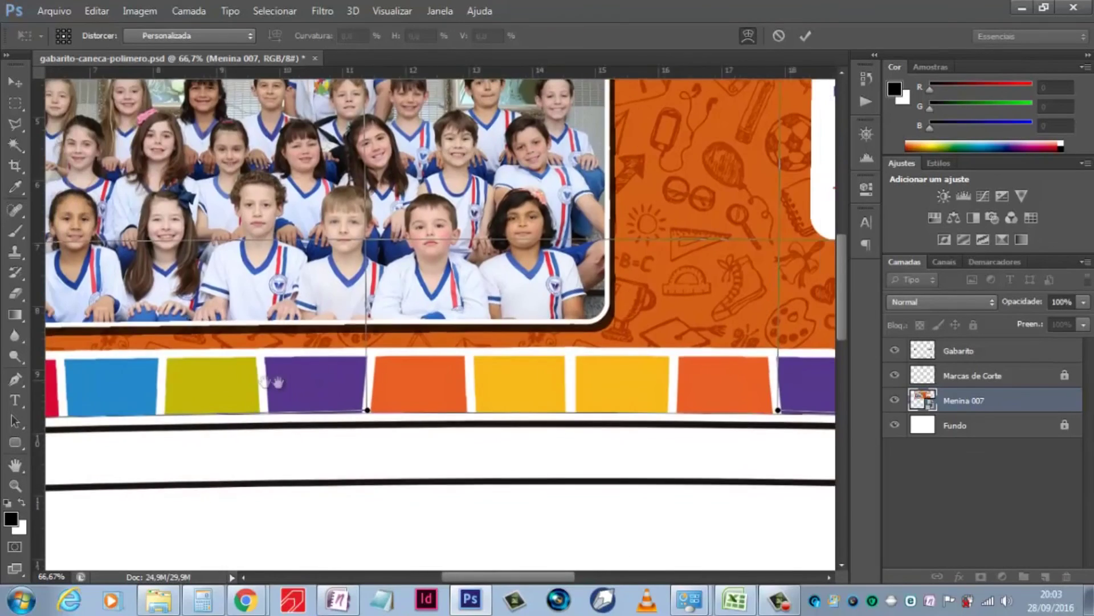
pyautogui.hscroll(-5, 226, 380)
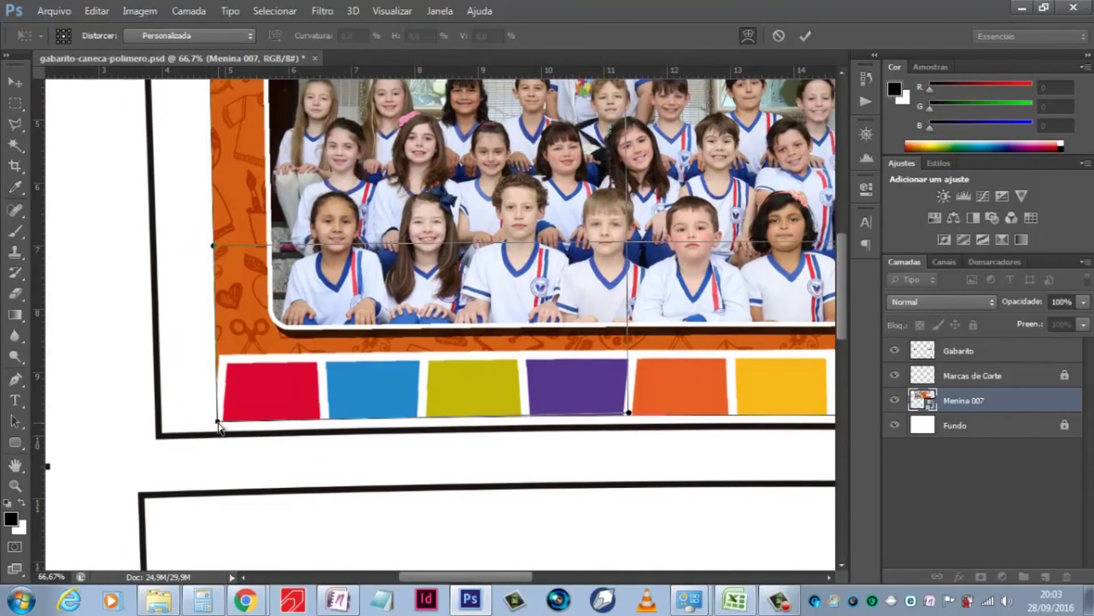
pyautogui.moveTo(219, 422); pyautogui.dragTo(220, 424)
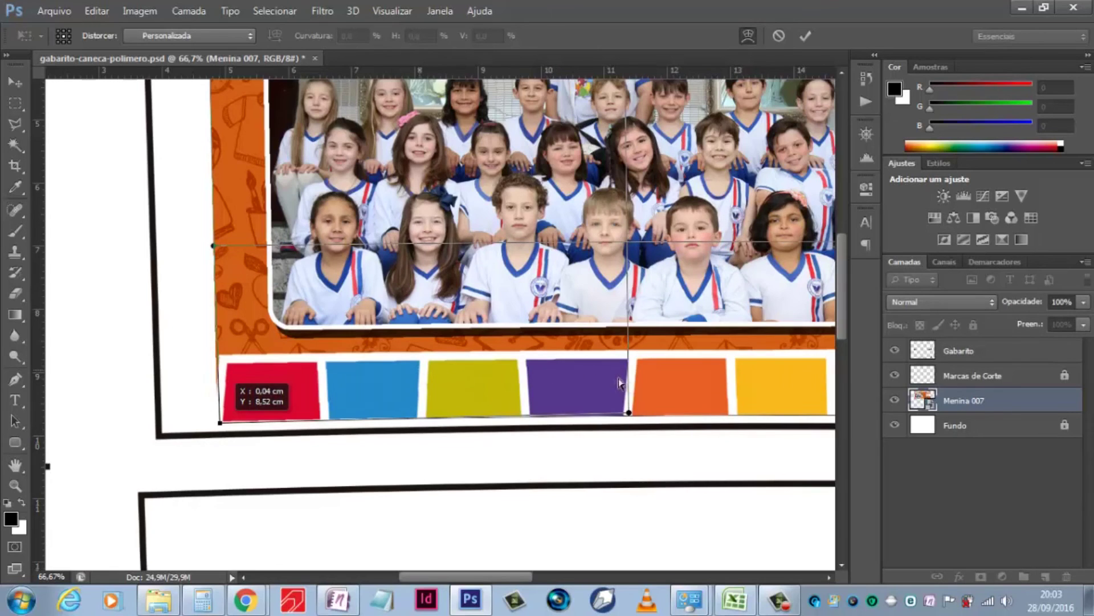
pyautogui.moveTo(664, 362); pyautogui.dragTo(483, 352)
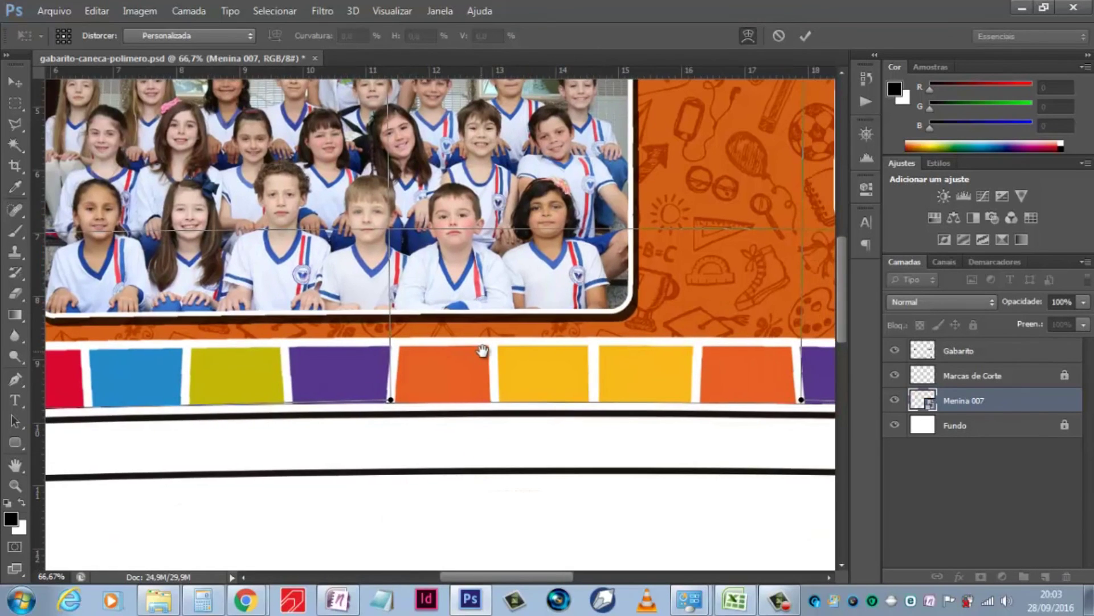
pyautogui.hotkey('ctrl', 'z')
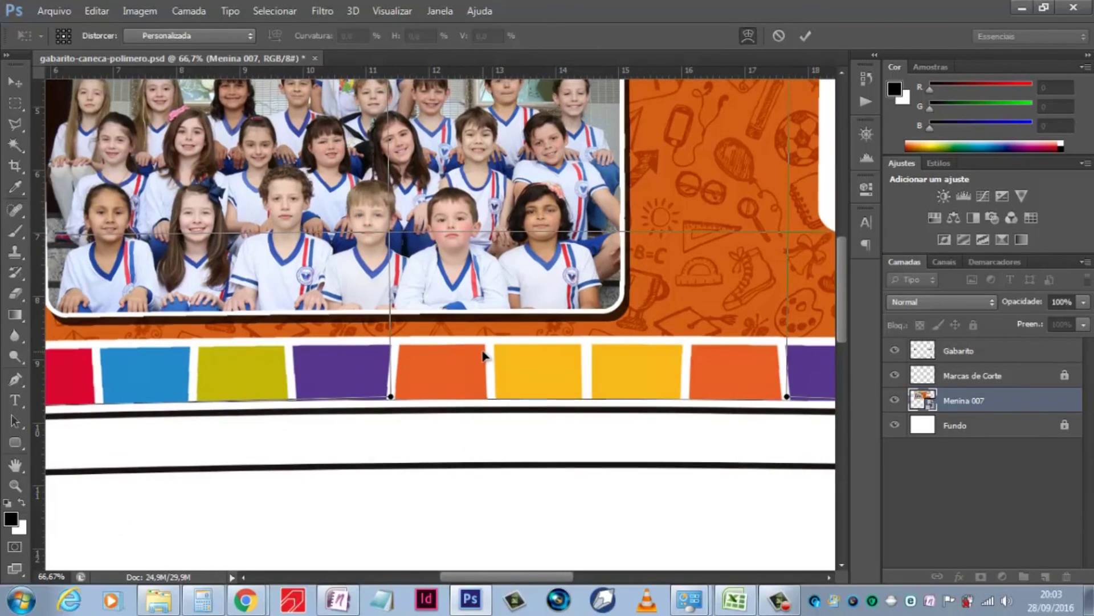
pyautogui.hotkey('ctrl', '-')
pyautogui.hotkey('ctrl', '-')
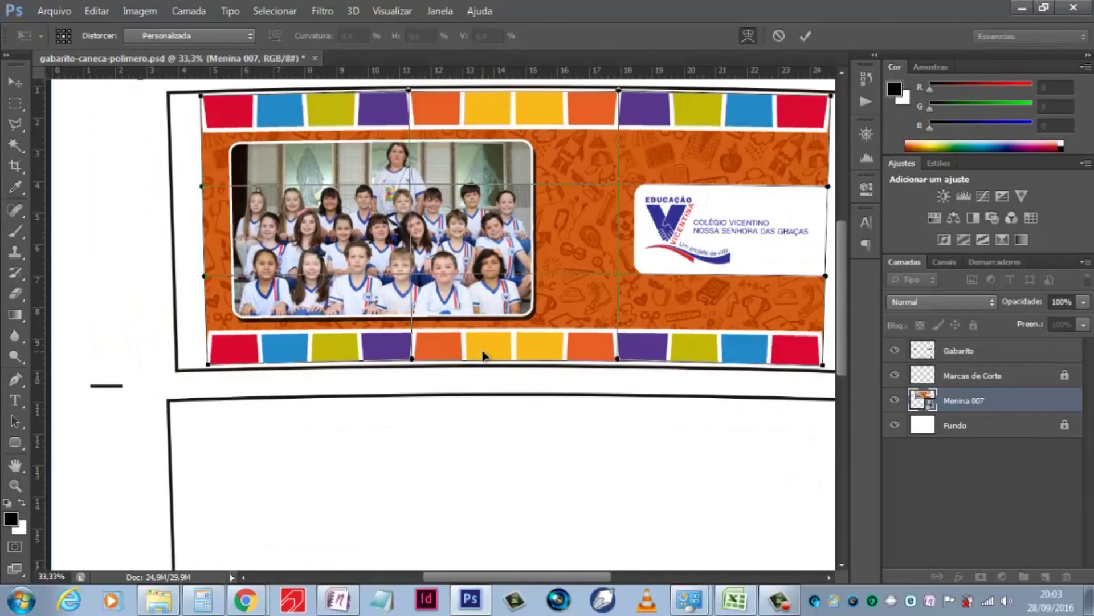
pyautogui.moveTo(608, 295); pyautogui.dragTo(567, 310)
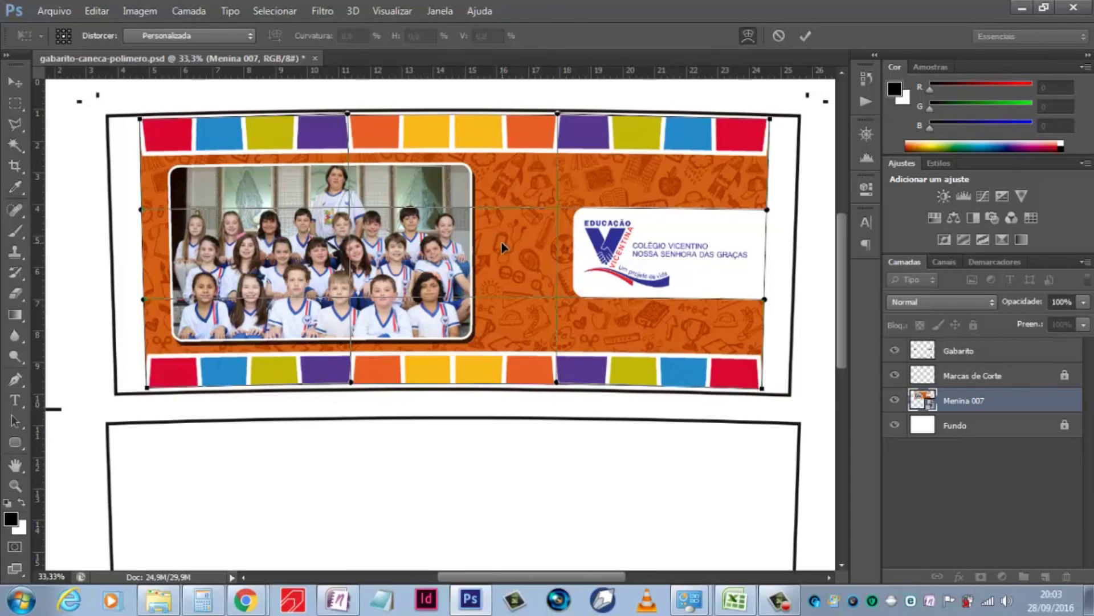
pyautogui.press('Return')
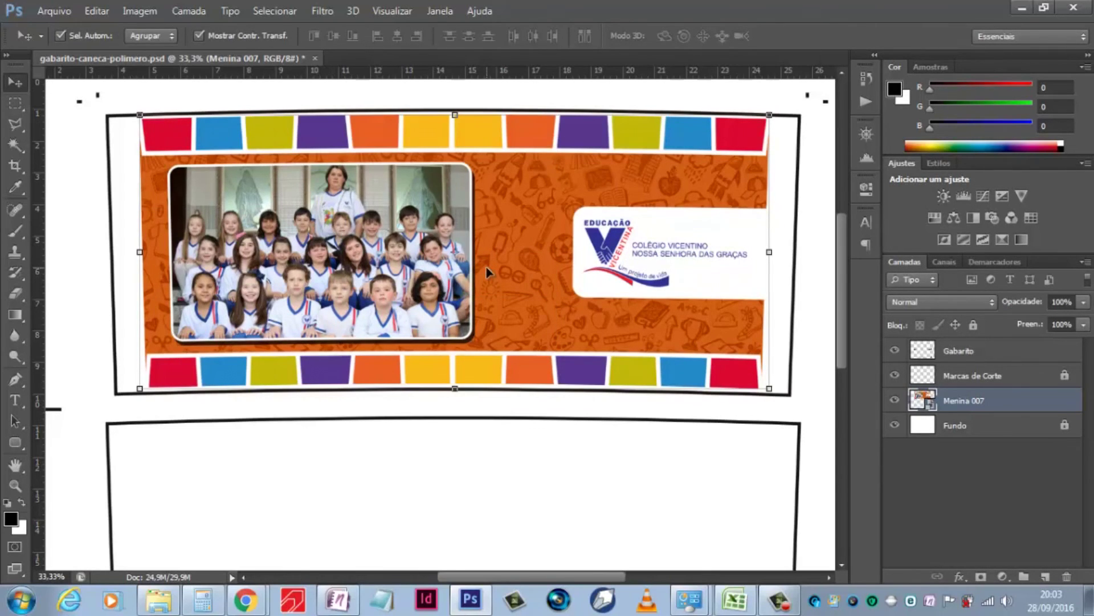
# Duplicate the warped Menina 007 image into the lower mug frame and nudge the copy up to fit inside it.
pyautogui.hotkey('ctrl', '-')
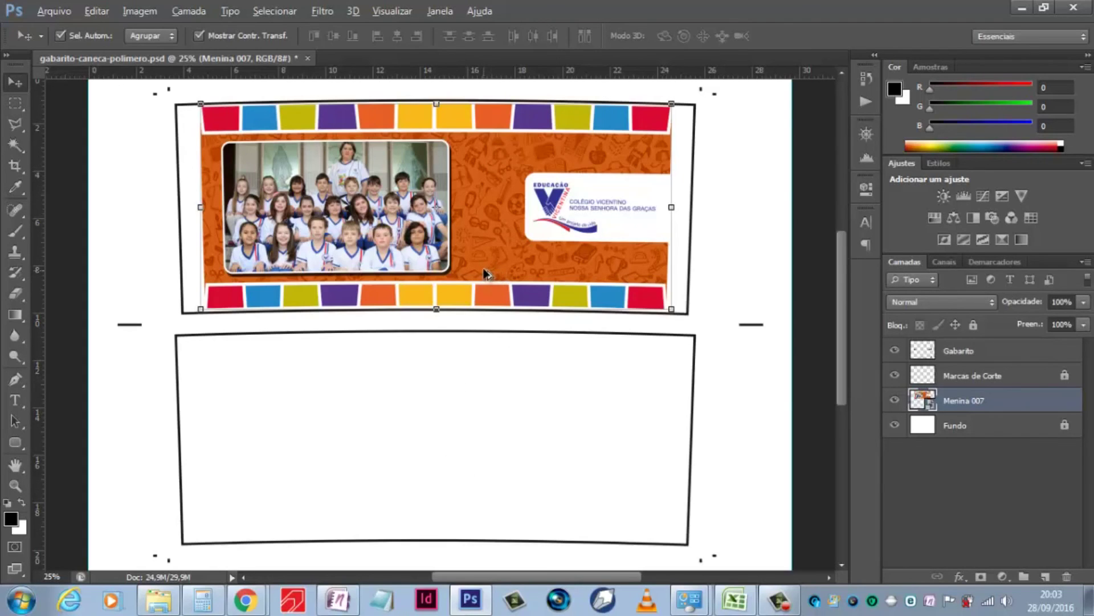
pyautogui.press('alt')
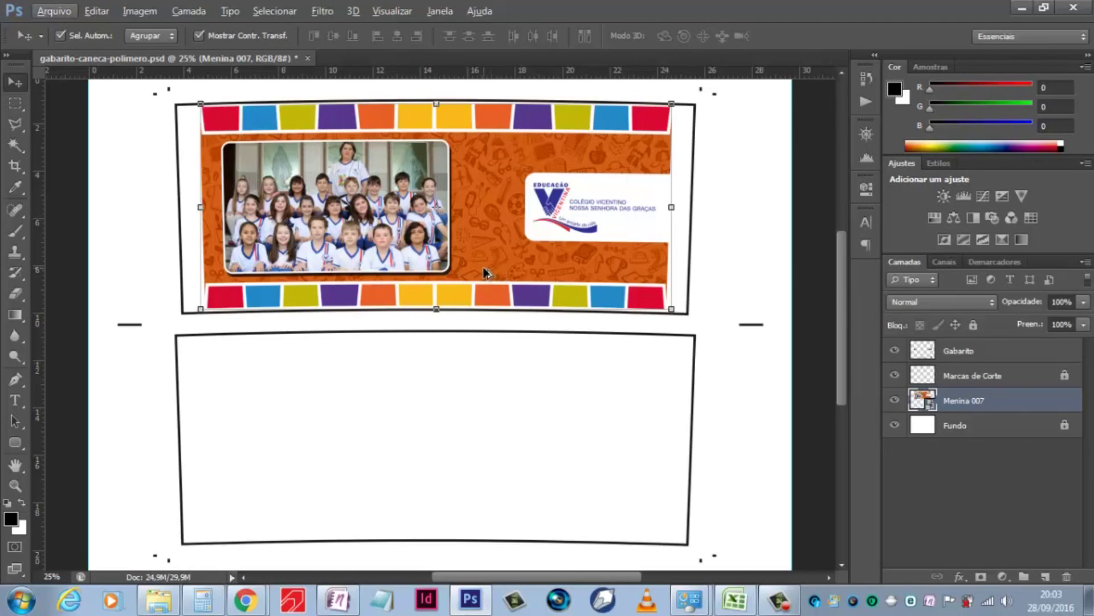
pyautogui.press('alt')
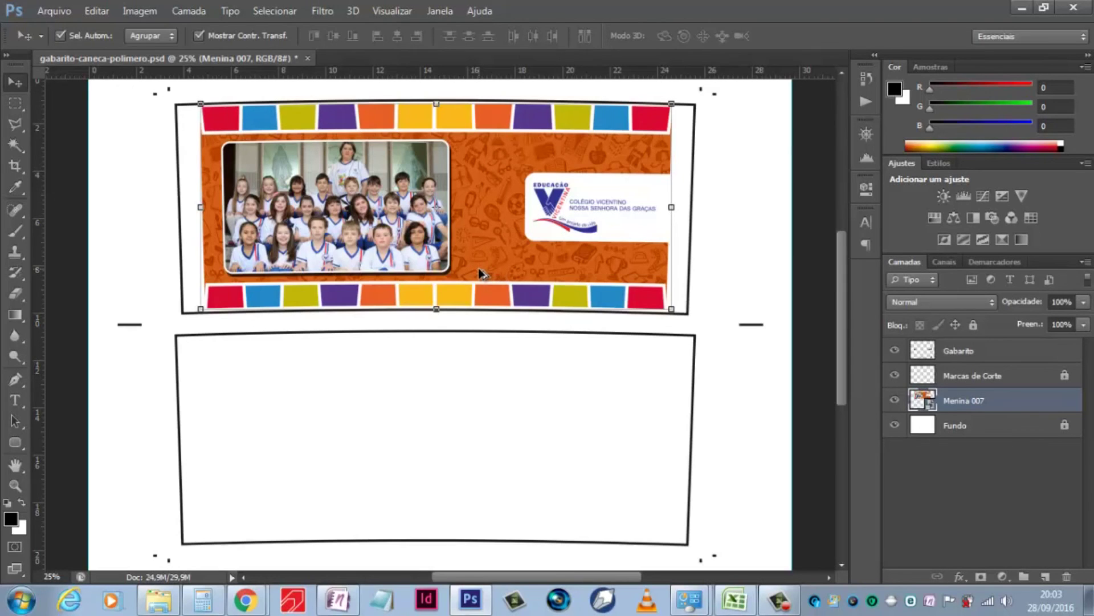
pyautogui.moveTo(479, 272); pyautogui.dragTo(477, 495)
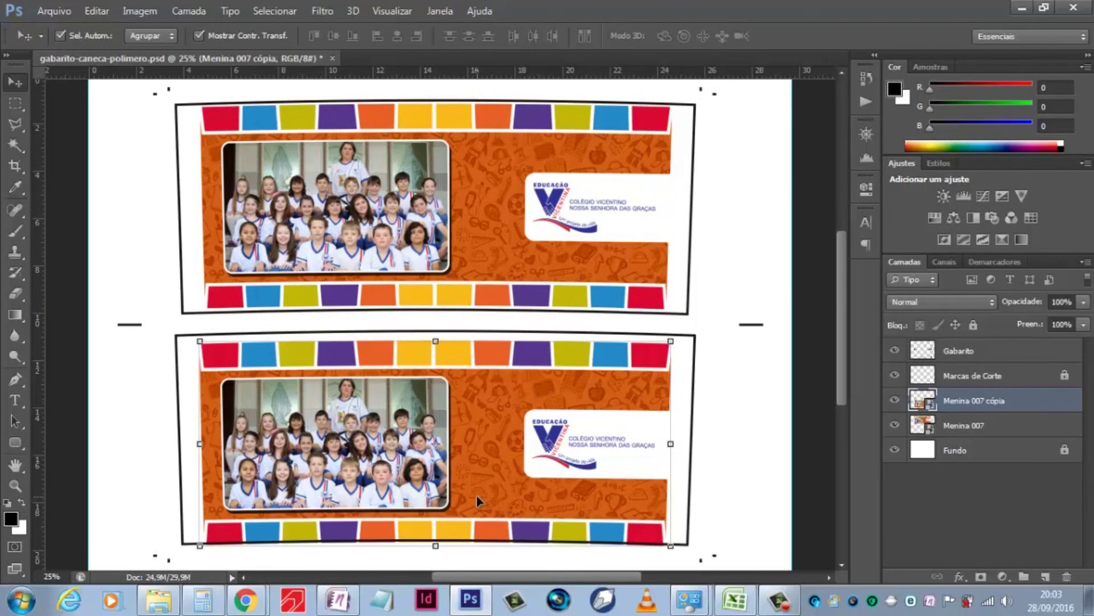
pyautogui.press('Up')
pyautogui.press('Up')
pyautogui.press('Up')
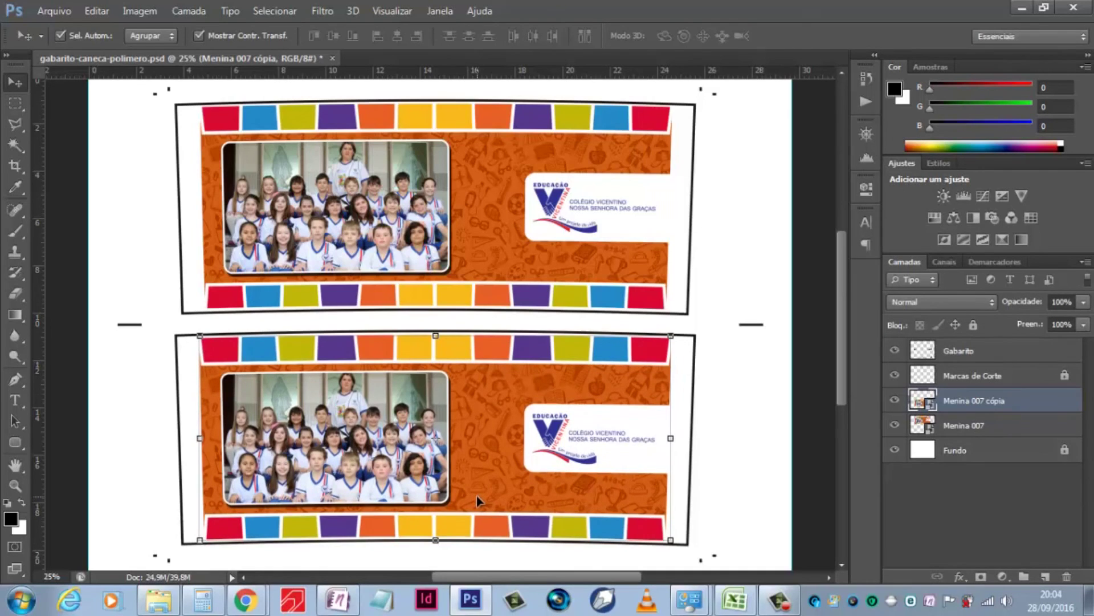
# Rotate the whole canvas 90° clockwise so the mug layout stands in portrait orientation.
pyautogui.hotkey('ctrl', '-')
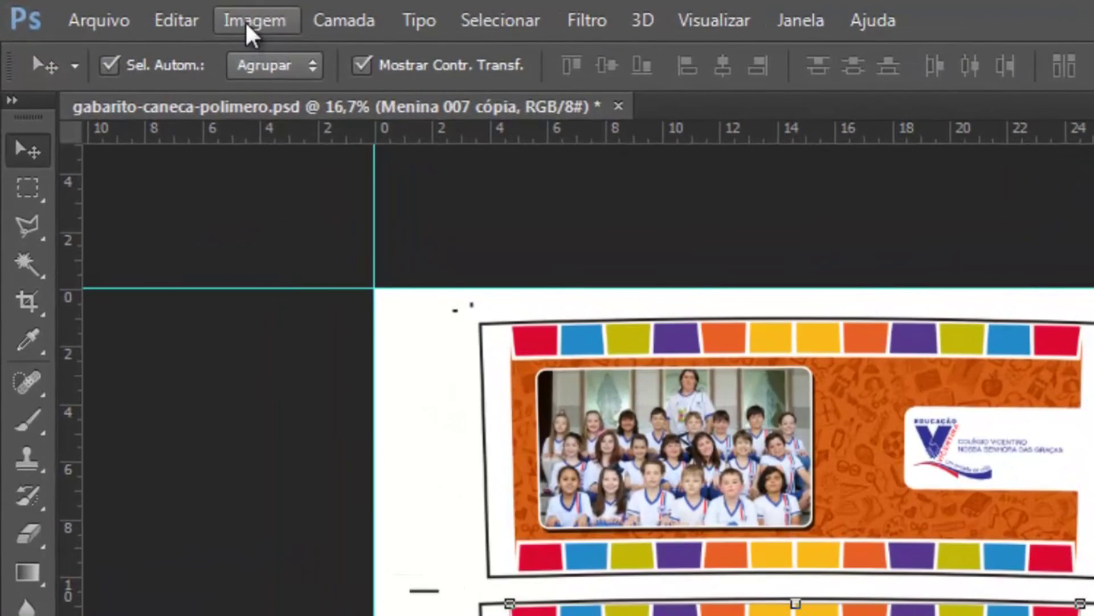
pyautogui.click(247, 24)
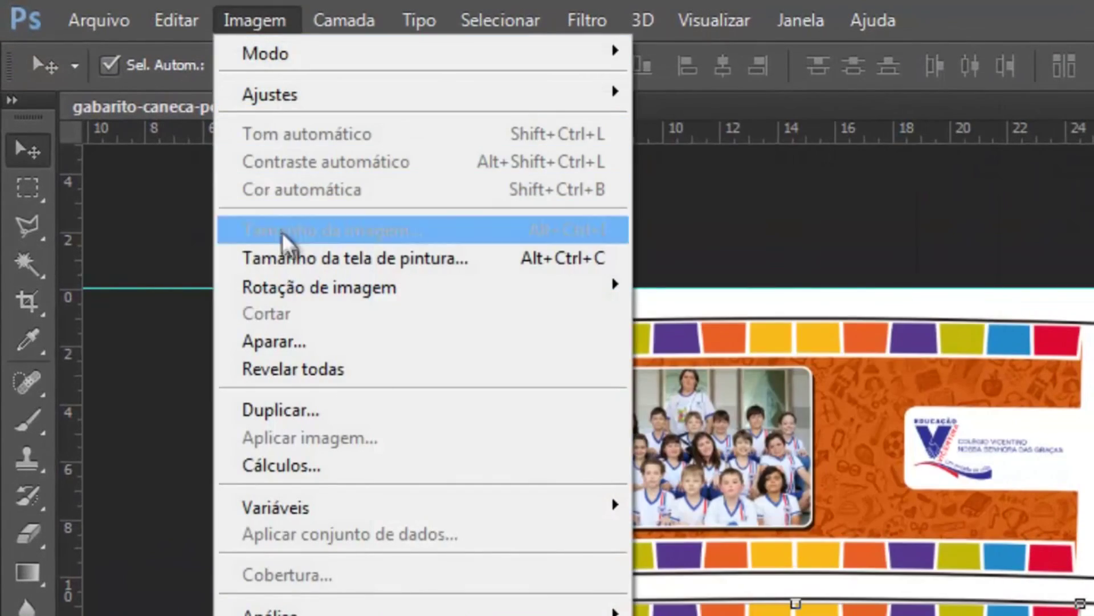
pyautogui.moveTo(304, 280)
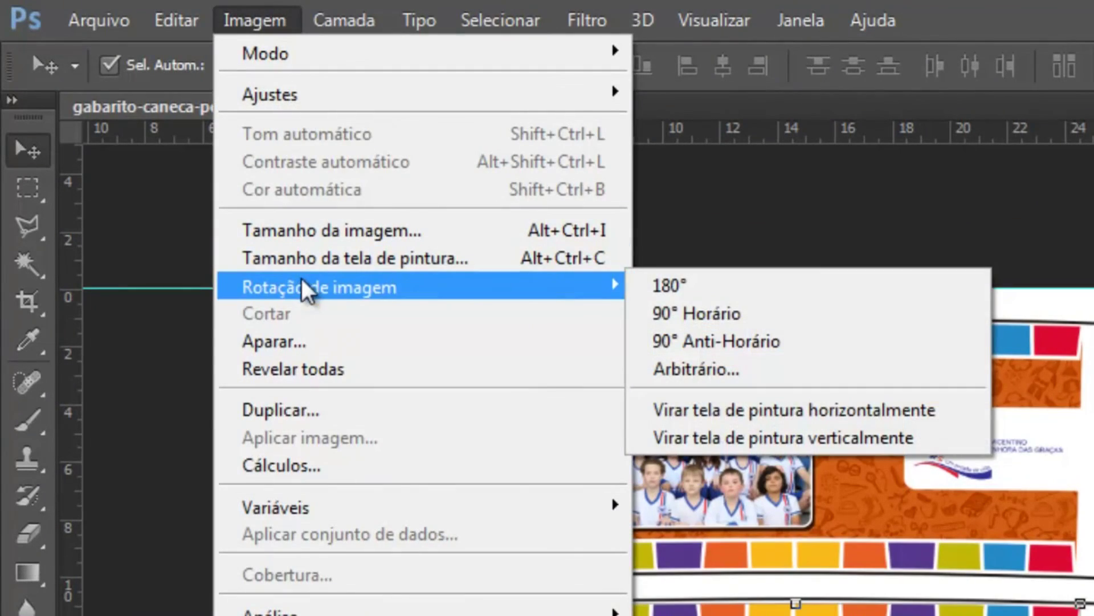
pyautogui.click(693, 313)
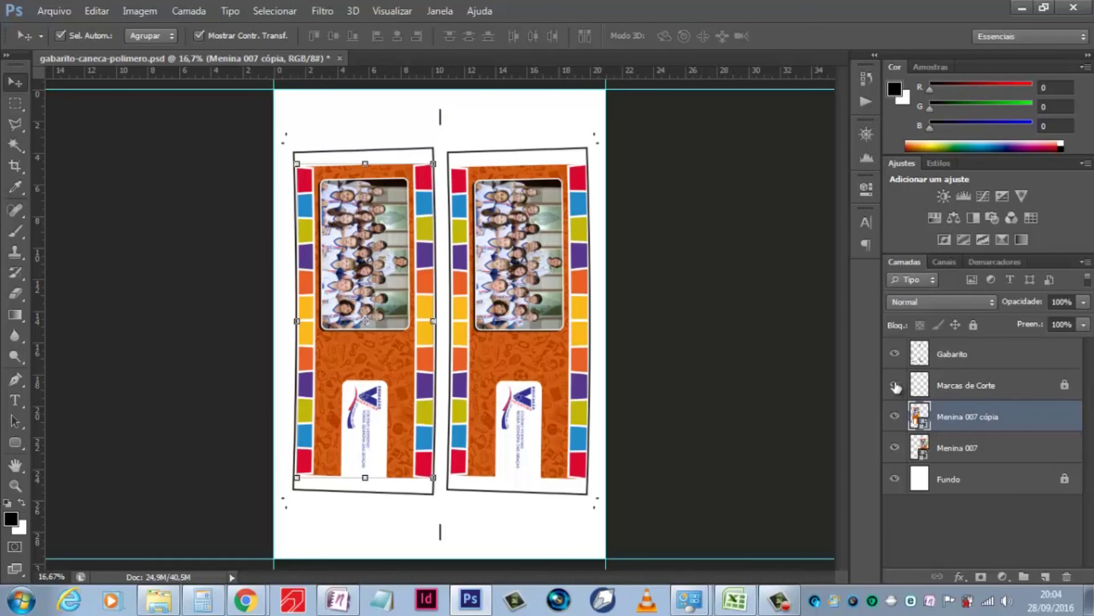
# Hide the Gabarito layer so the frame outlines are excluded from the print, and deselect the artwork.
pyautogui.click(895, 355)
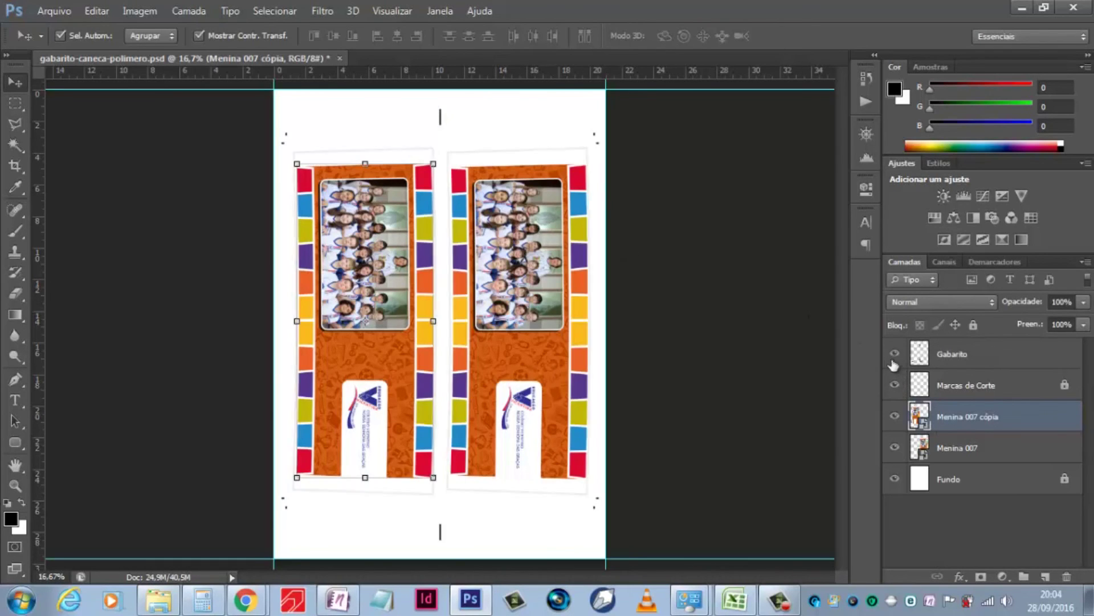
pyautogui.click(894, 358)
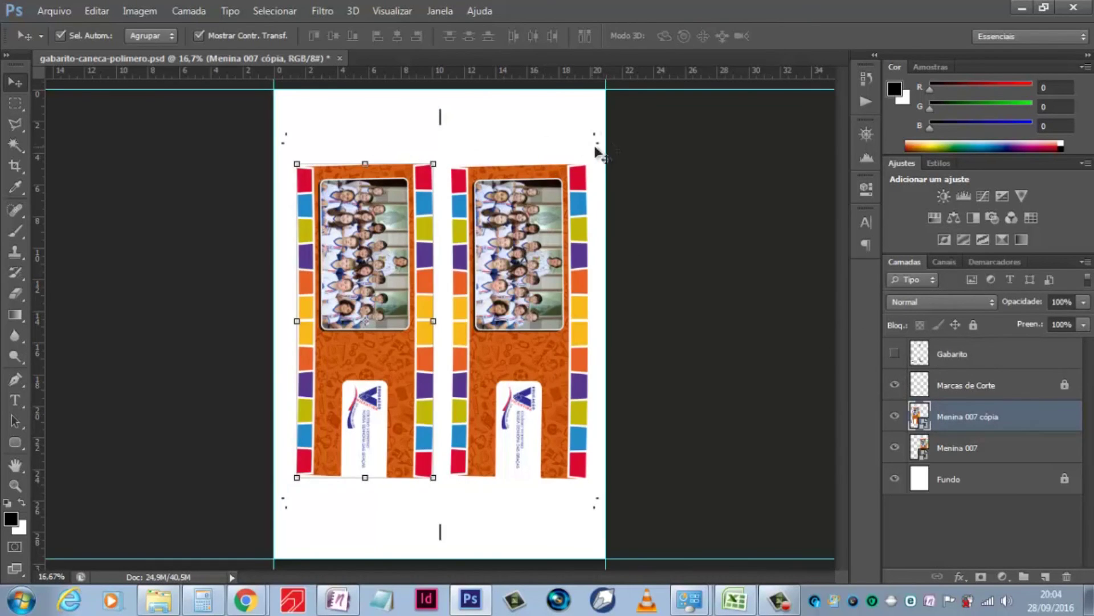
pyautogui.click(895, 386)
pyautogui.click(598, 504)
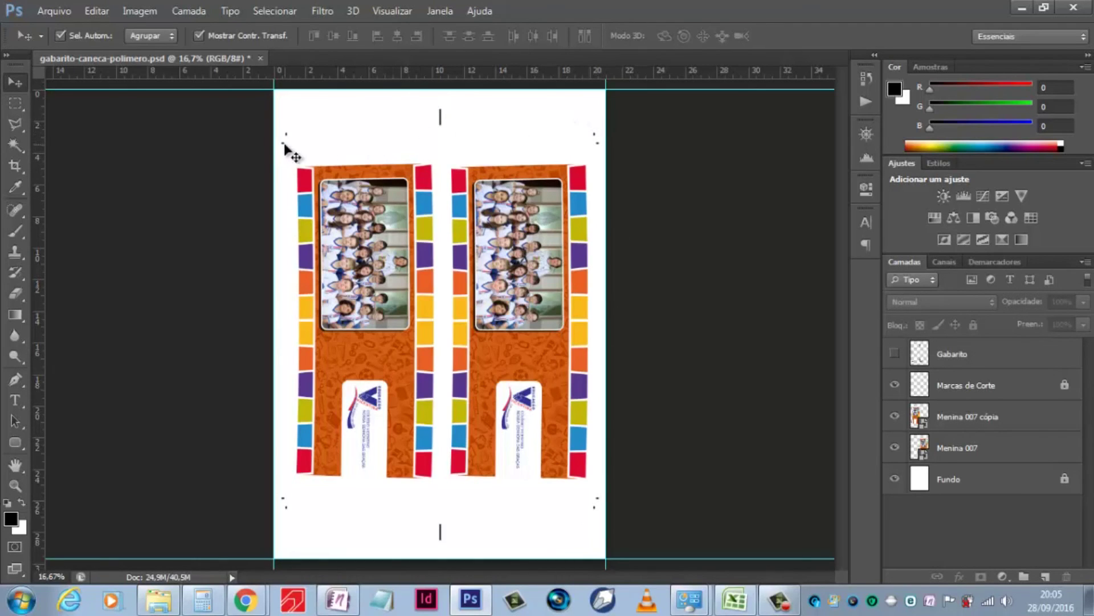
# Select both Menina 007 image layers and merge them into a single layer.
pyautogui.click(486, 289)
pyautogui.keyDown('shift'); pyautogui.click(370, 291); pyautogui.keyUp('shift')
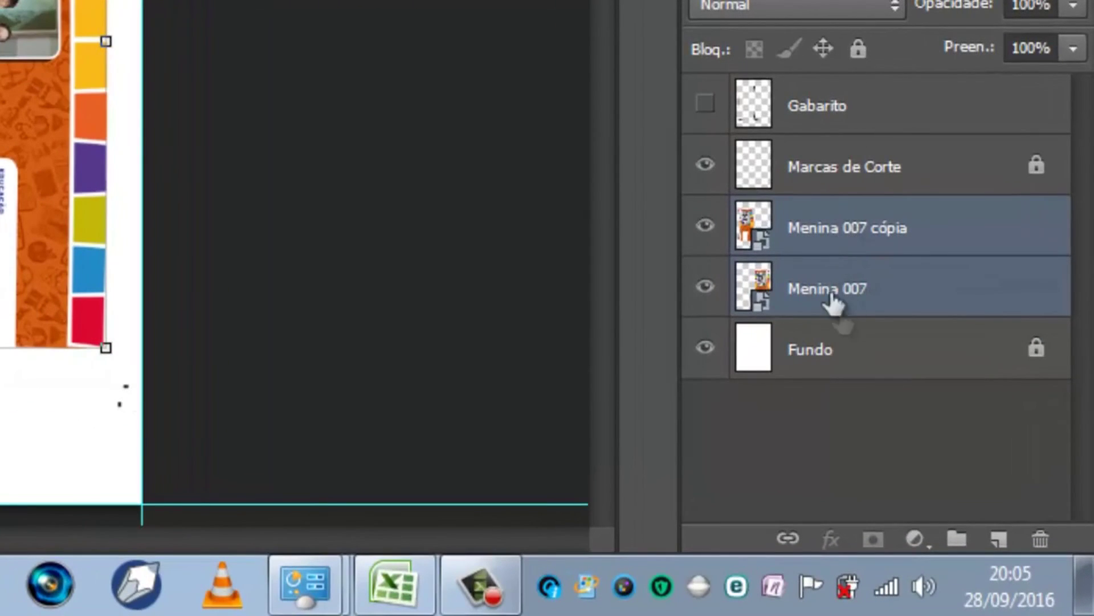
pyautogui.rightClick(817, 236)
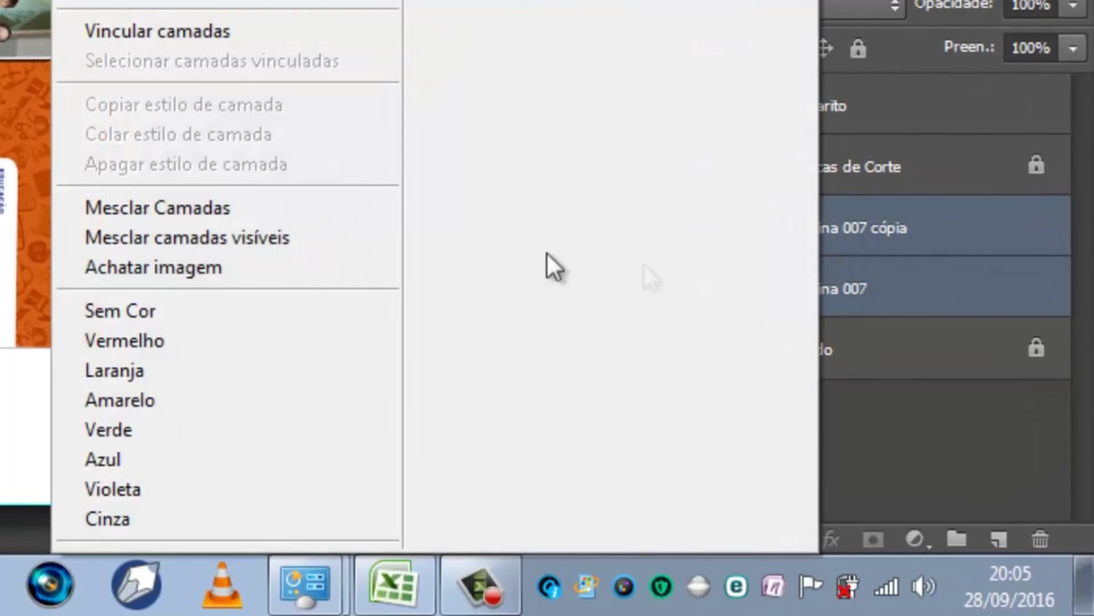
pyautogui.click(176, 209)
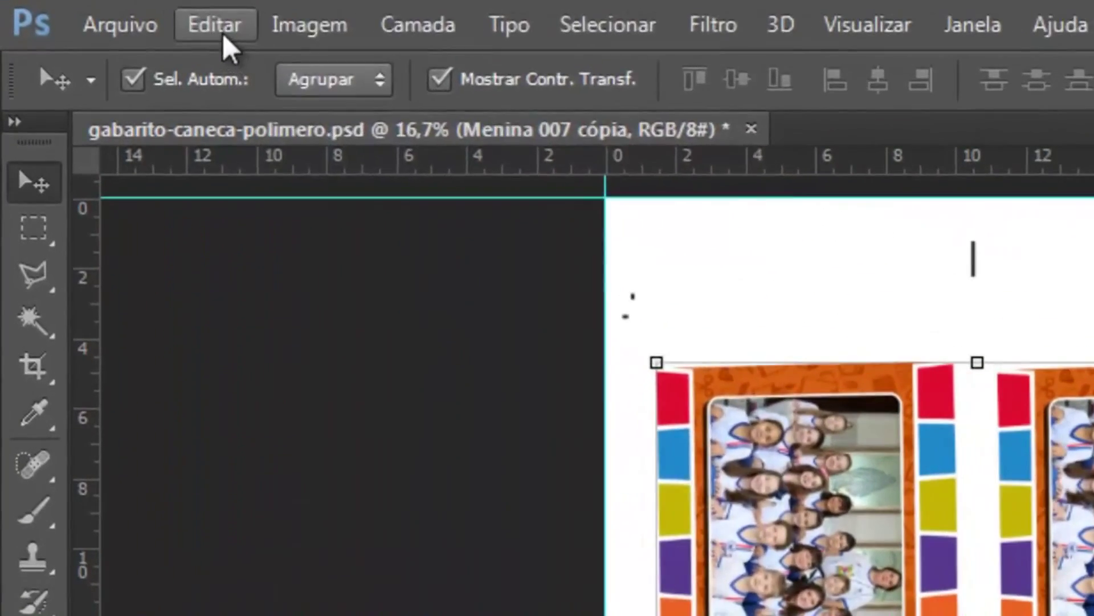
# Flip the merged artwork vertically to mirror it, and try rotating it to -90°.
pyautogui.click(166, 19)
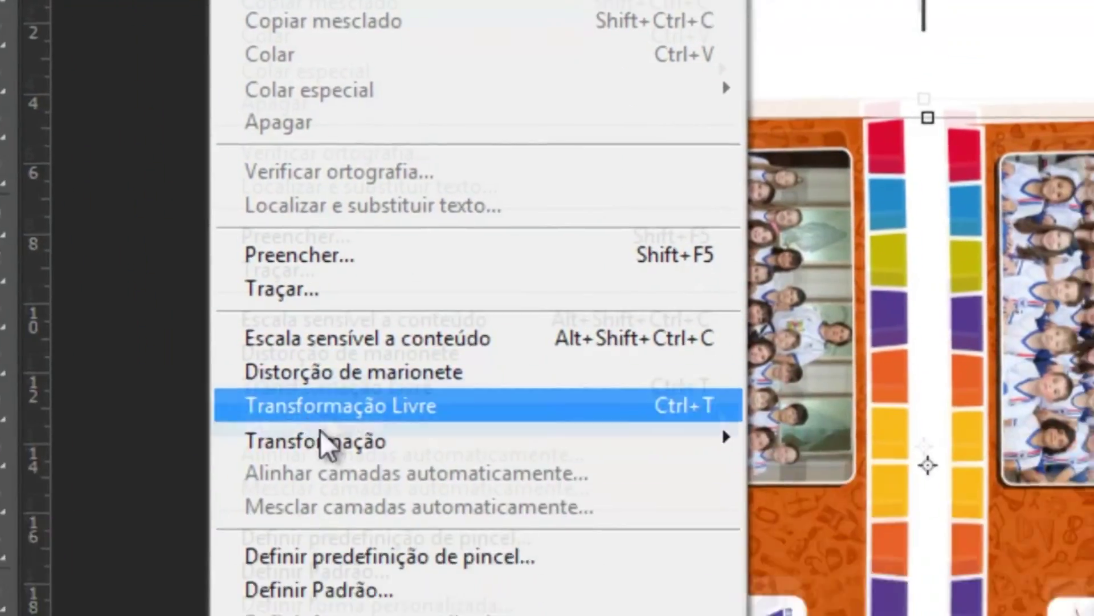
pyautogui.moveTo(538, 440)
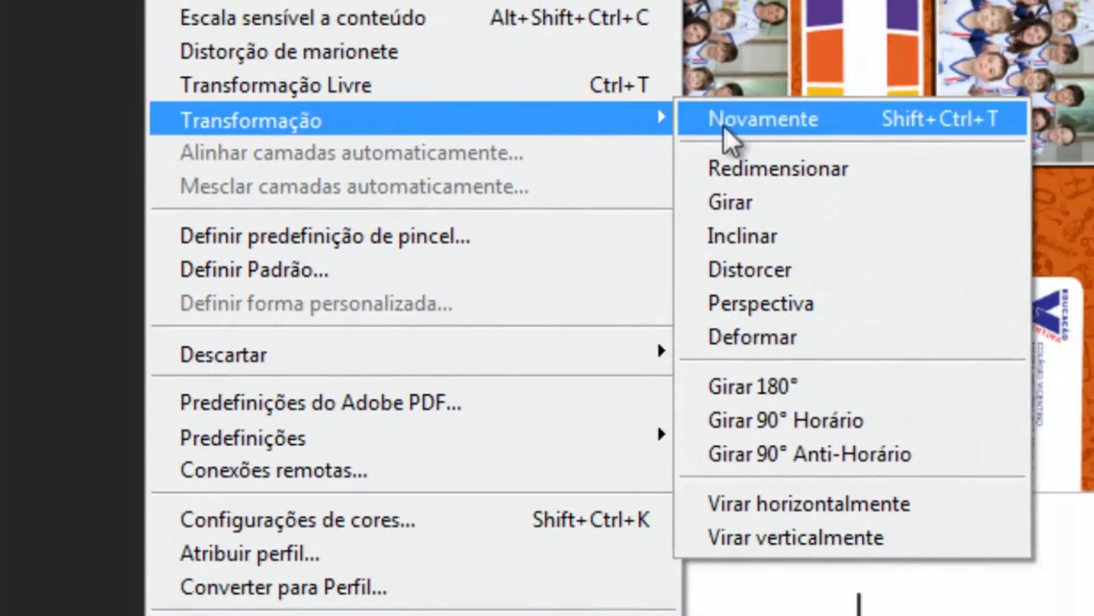
pyautogui.click(791, 539)
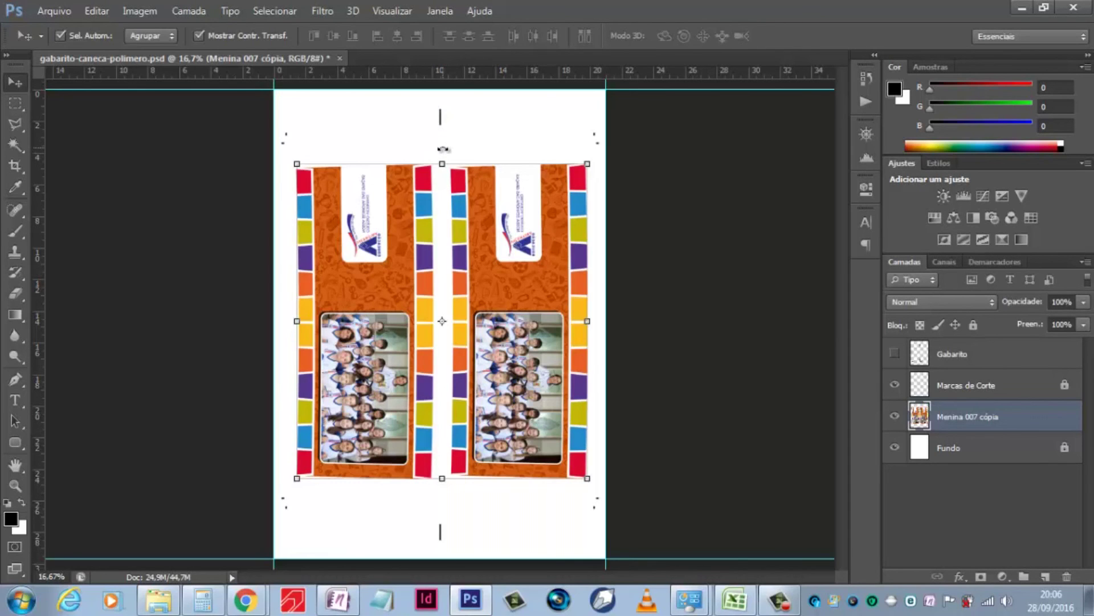
pyautogui.moveTo(443, 149); pyautogui.dragTo(273, 316)
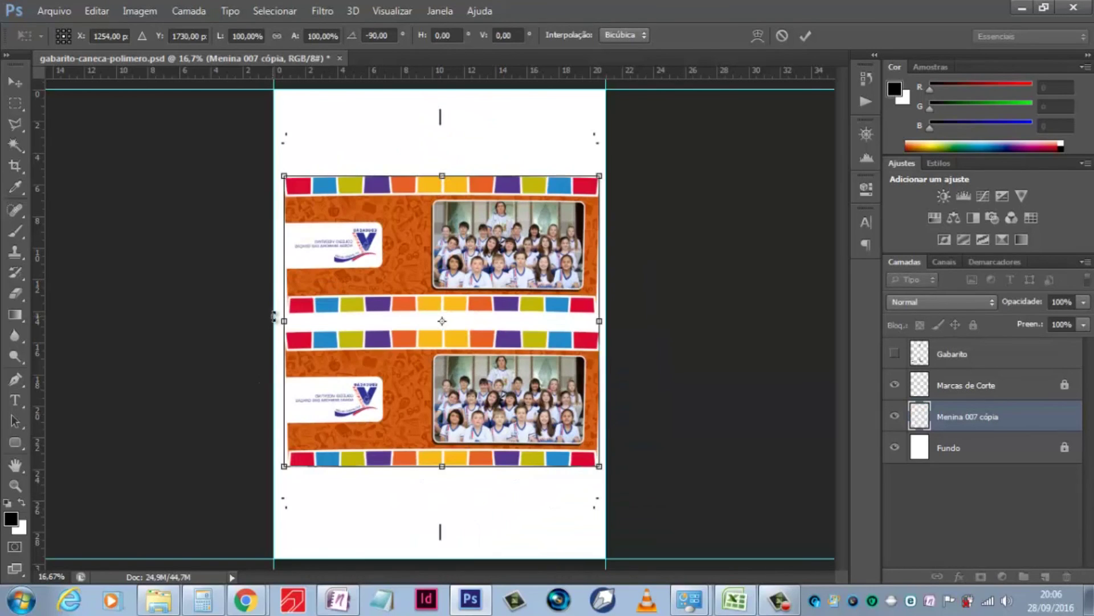
pyautogui.press('Return')
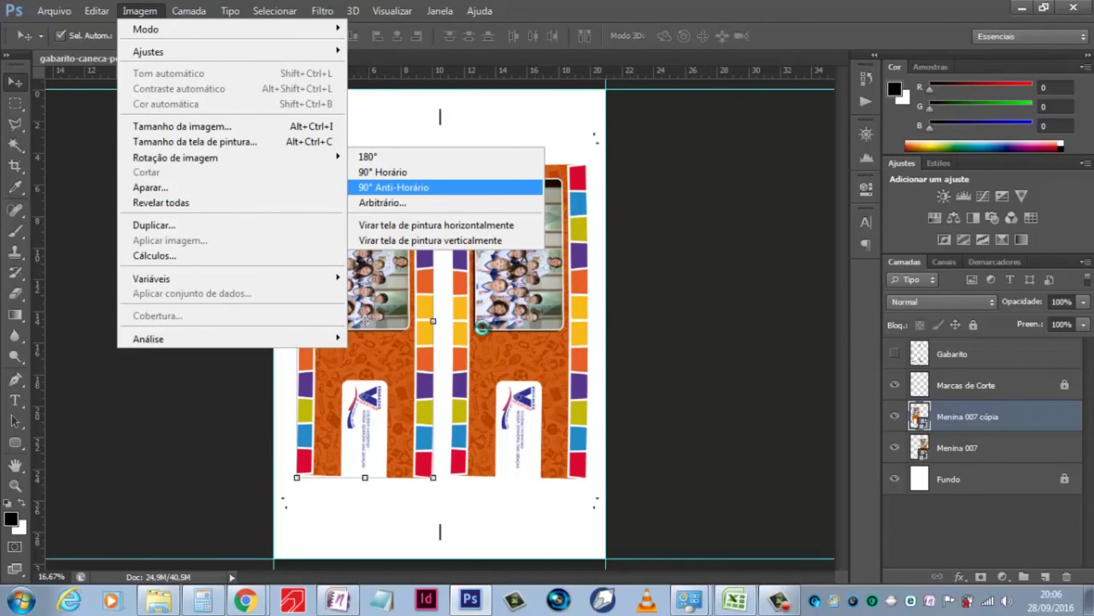
# Show the Gabarito layer again and delete the Menina 007 copy from the lower frame.
pyautogui.hotkey('ctrl', '+')
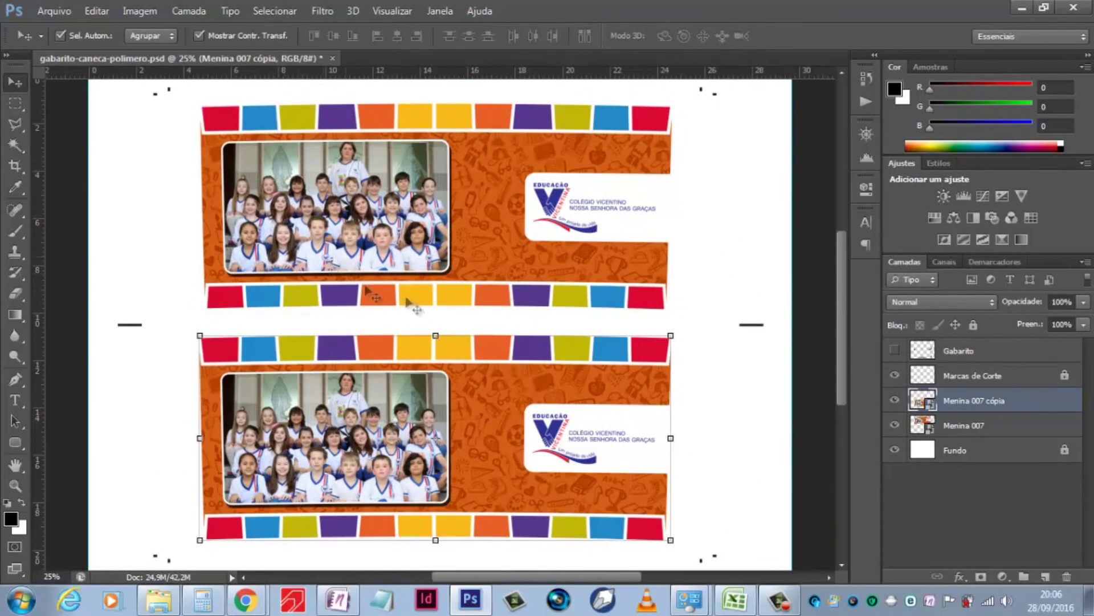
pyautogui.click(894, 350)
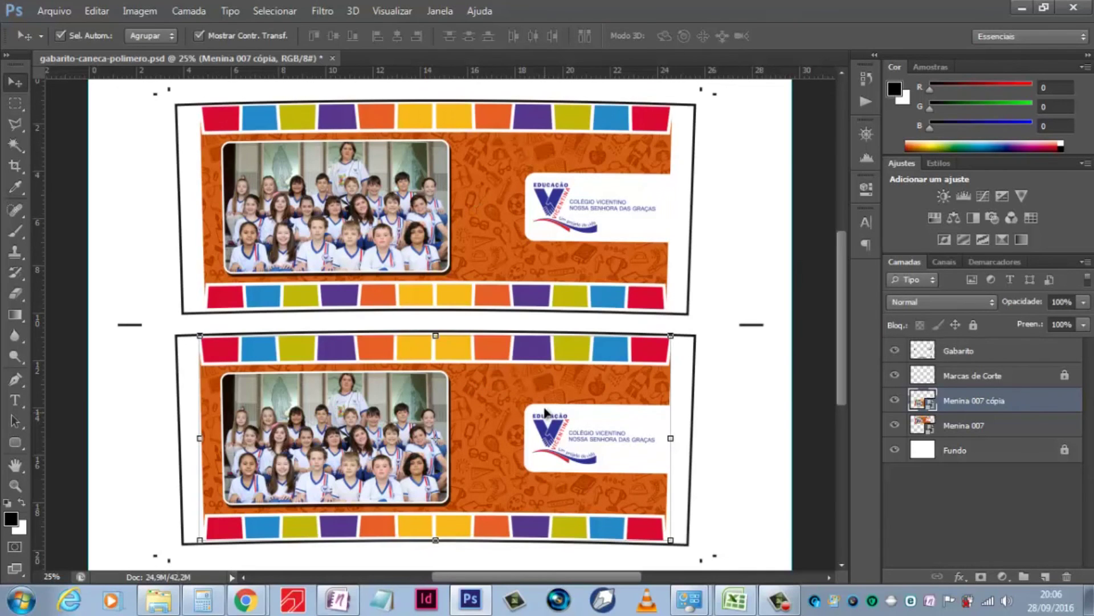
pyautogui.press('Delete')
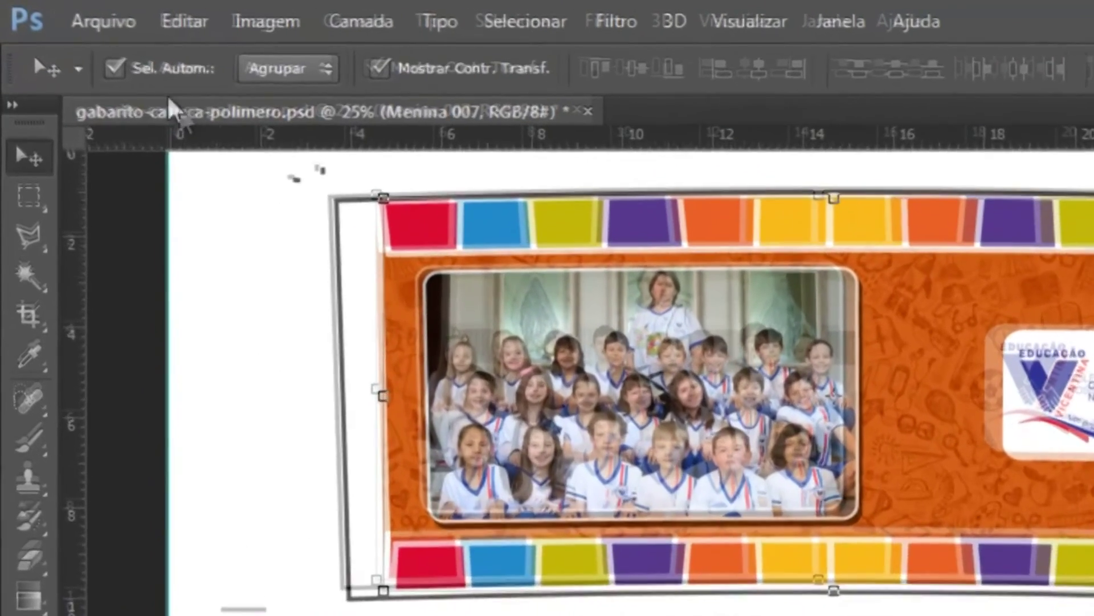
# Create a new document from the Papel internacional preset at A4, 210 × 297 mm, 300 pixels/inch, RGB, with a white background.
pyautogui.click(75, 16)
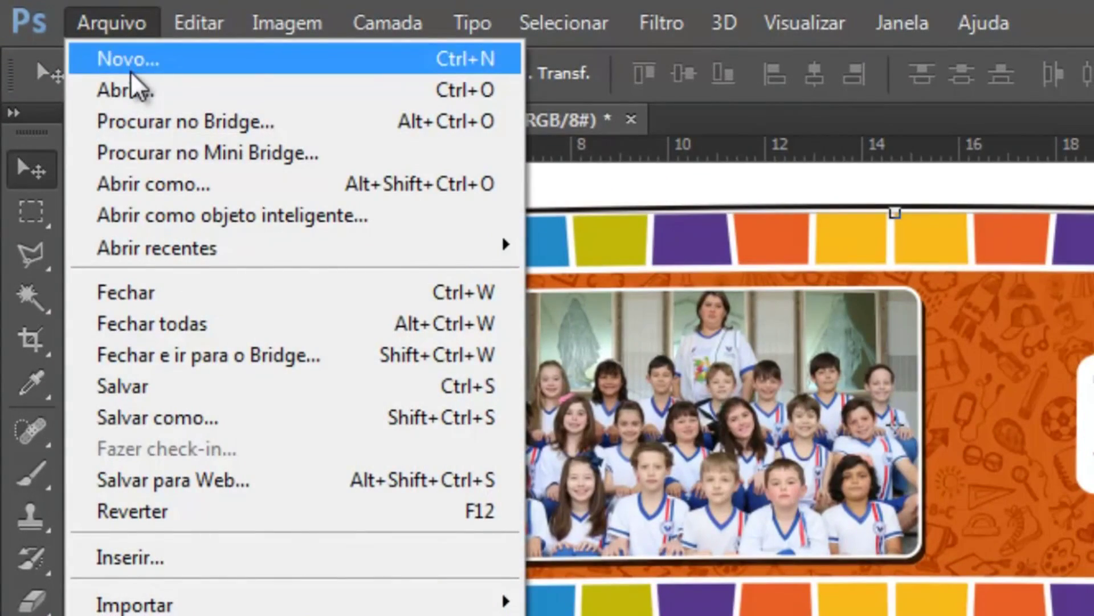
pyautogui.click(130, 72)
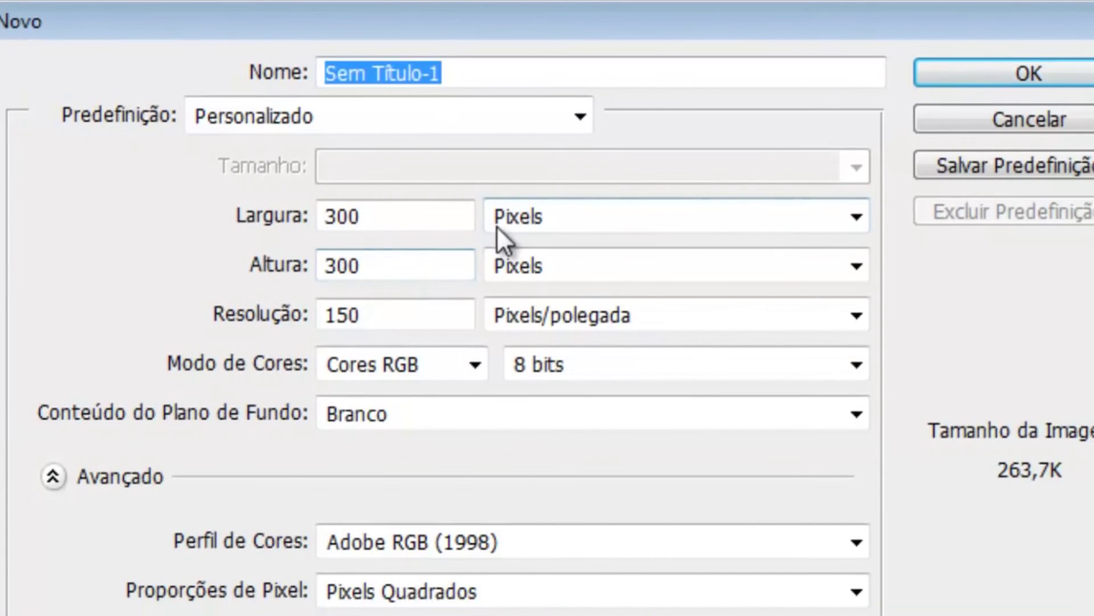
pyautogui.click(368, 114)
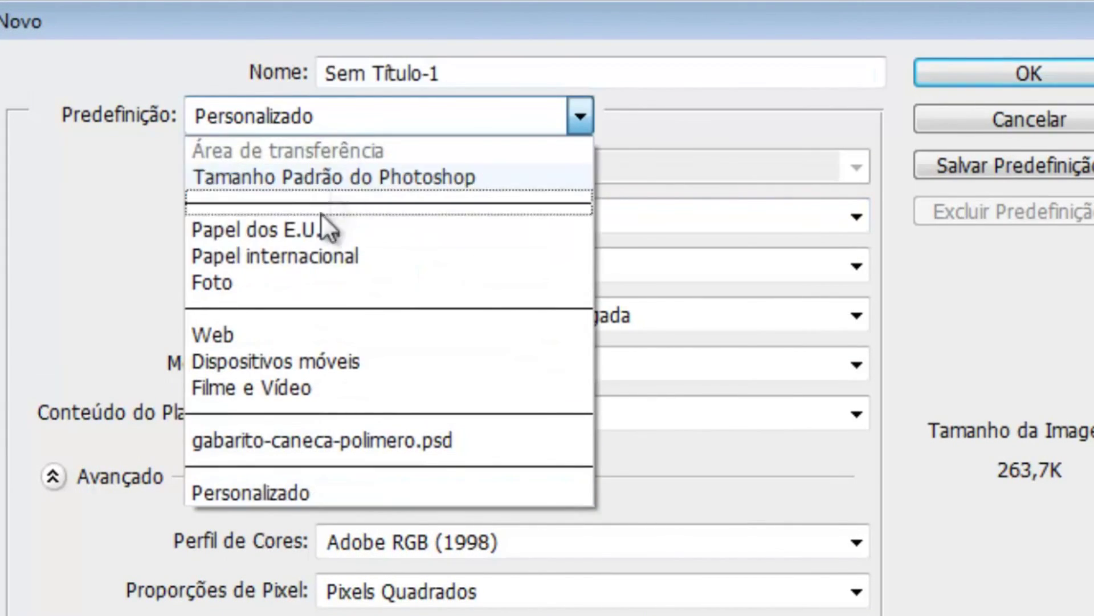
pyautogui.click(312, 256)
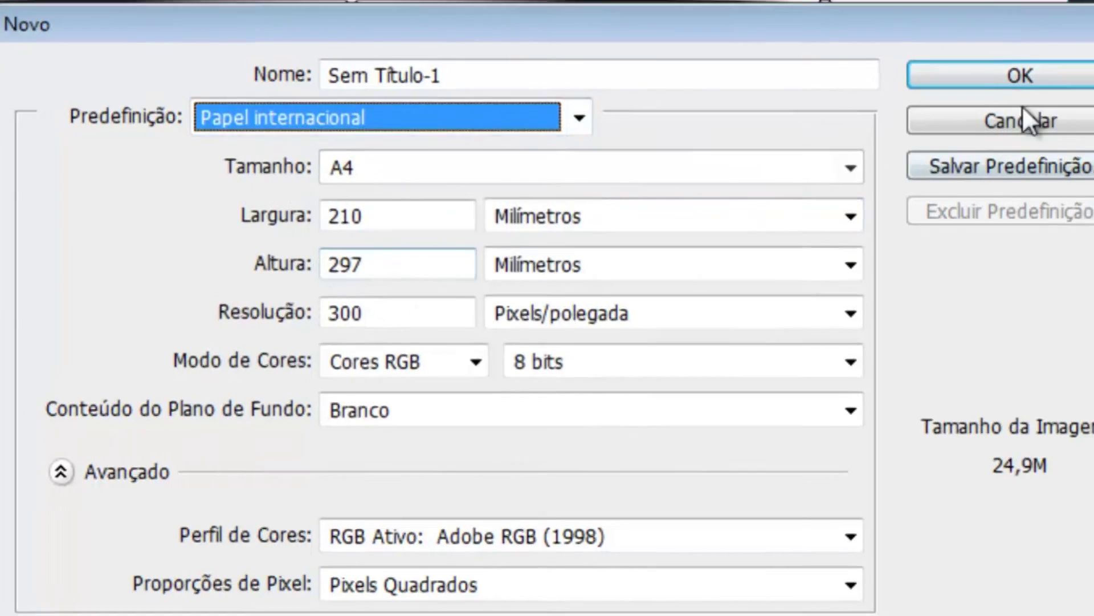
pyautogui.click(1026, 77)
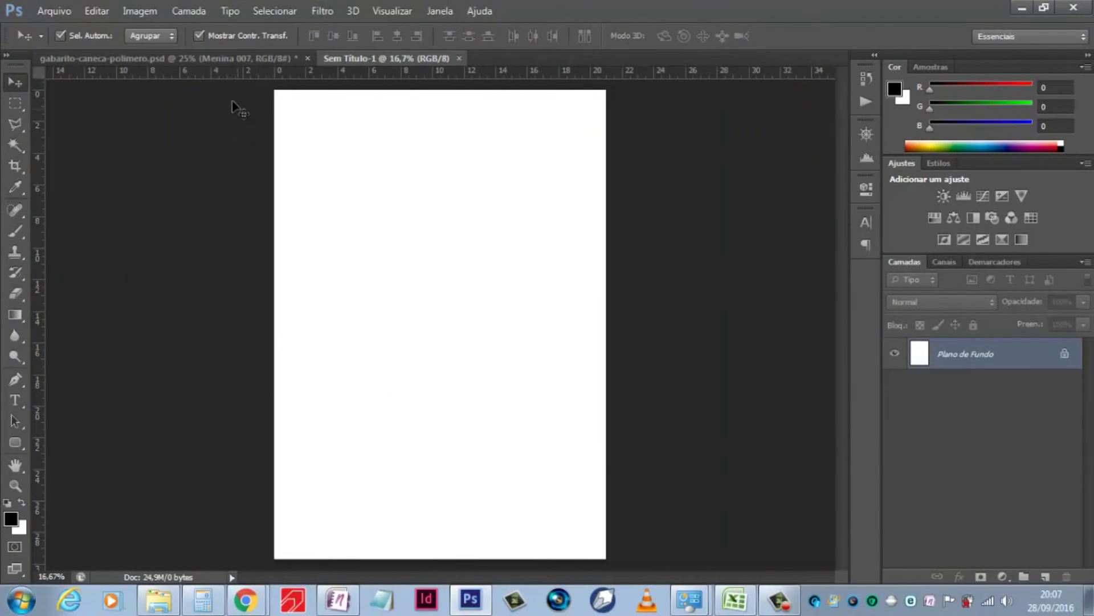
# Copy the warped Menina 007 artwork from gabarito-caneca-polimero.psd into the new document, near the upper edge of the page.
pyautogui.click(205, 59)
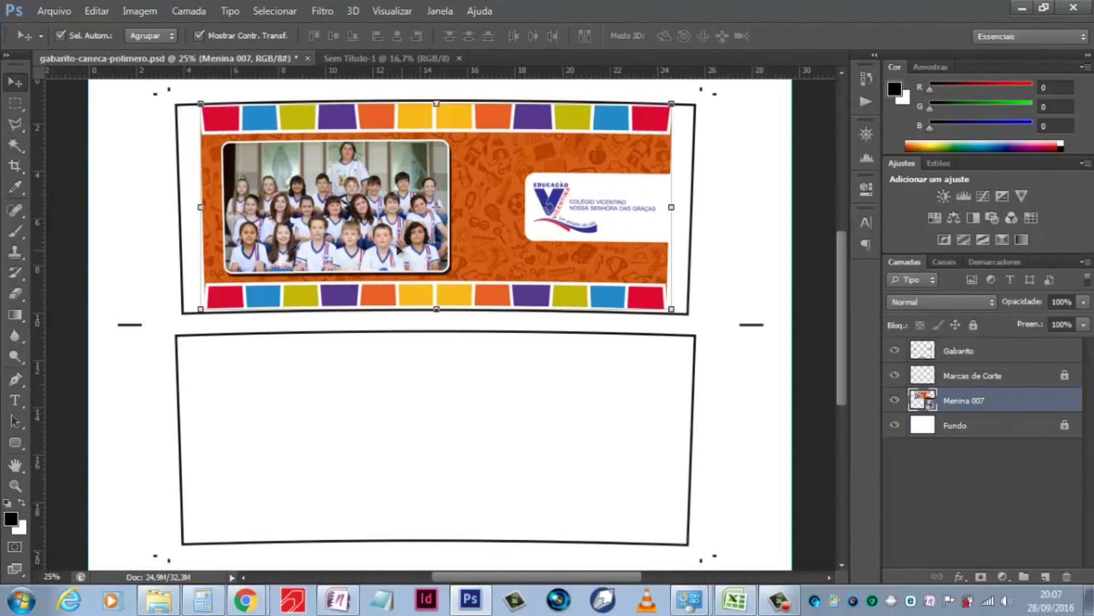
pyautogui.moveTo(373, 175); pyautogui.dragTo(412, 175)
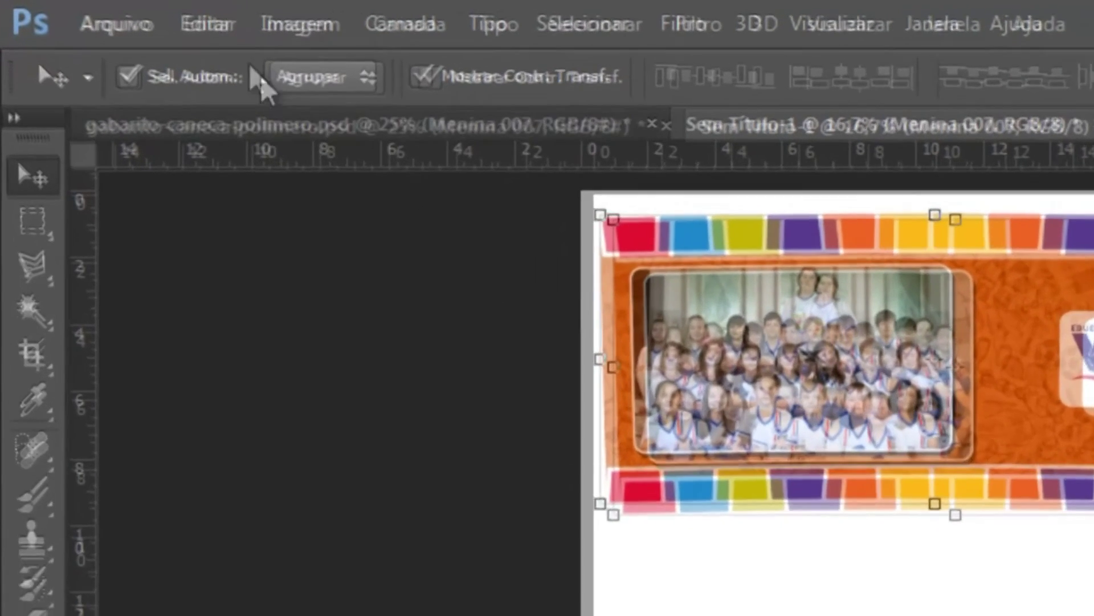
# Flip the Menina 007 artwork horizontally and duplicate it twice, stacking the three images evenly down the A4 page.
pyautogui.click(93, 12)
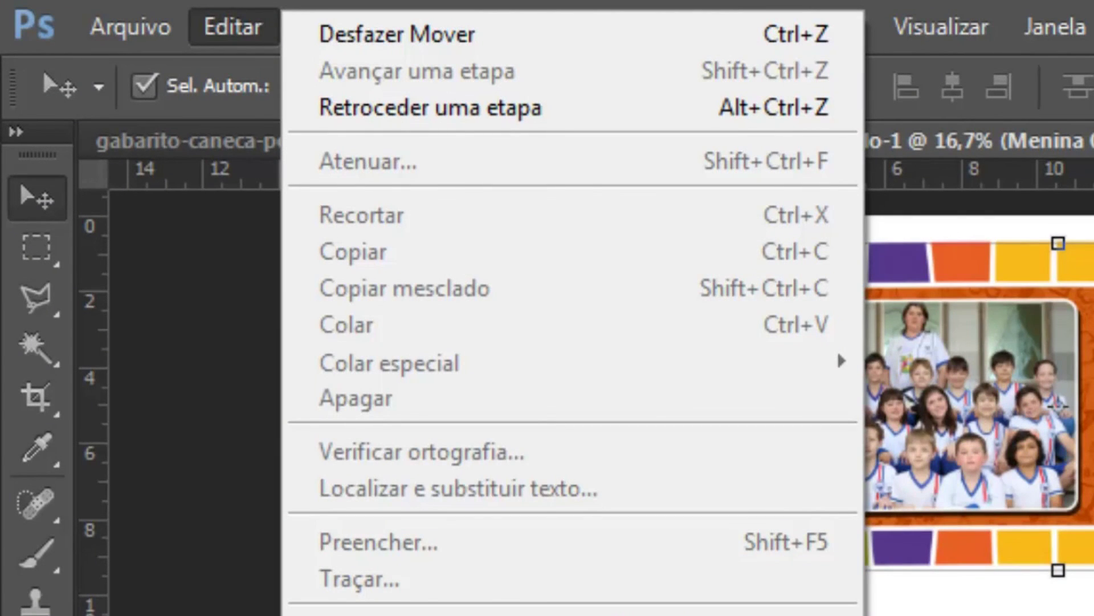
pyautogui.moveTo(427, 615)
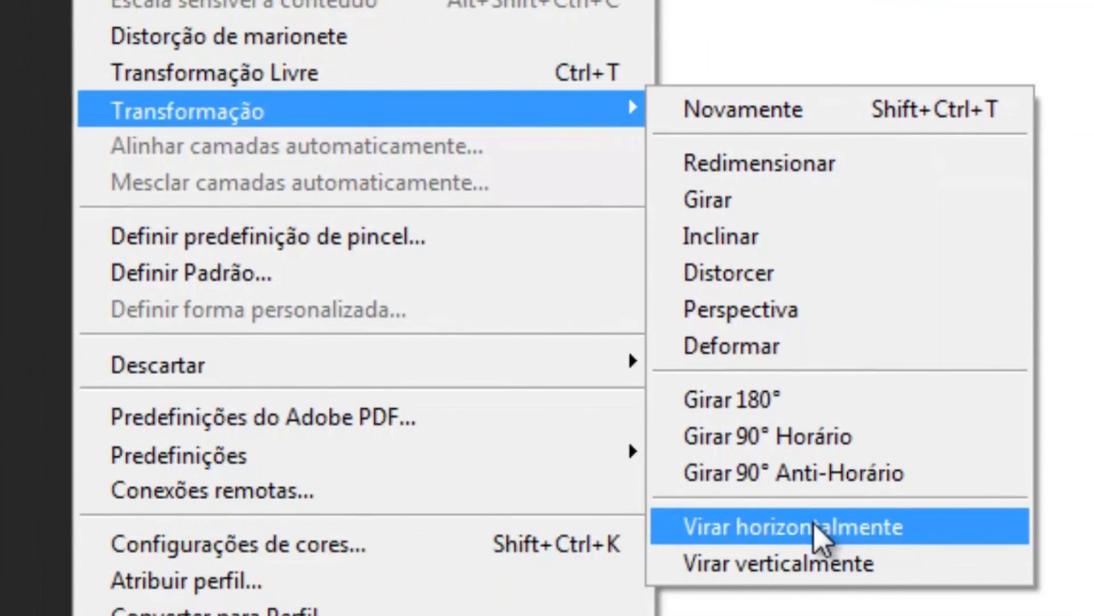
pyautogui.click(815, 531)
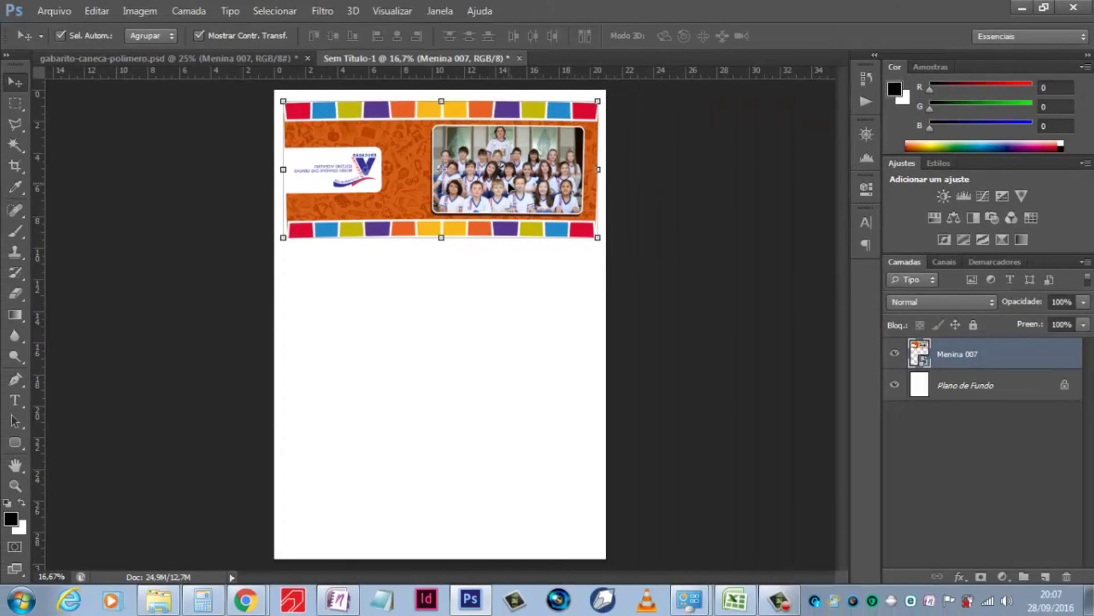
pyautogui.moveTo(454, 204); pyautogui.dragTo(460, 361)
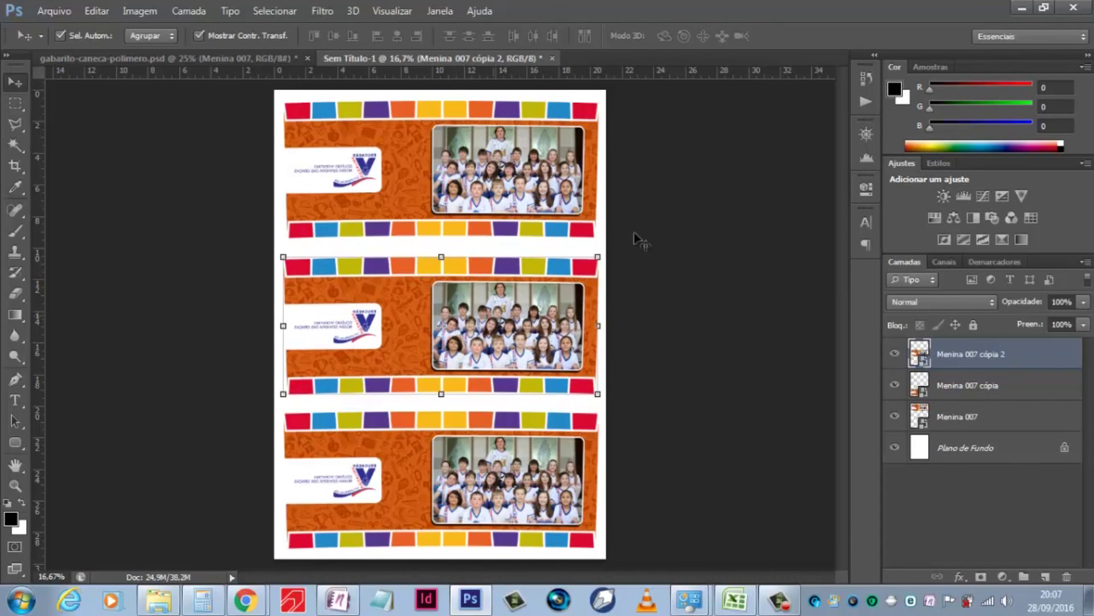